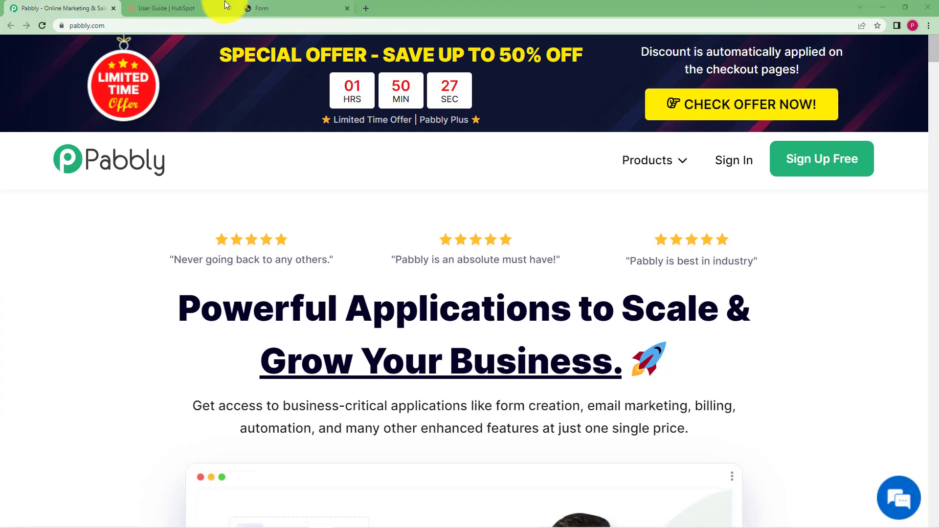
- Look over the HubSpot account and the shared form's fields, and return to the Pabbly site
{"action": "left_click", "coordinate": [215, 9]}
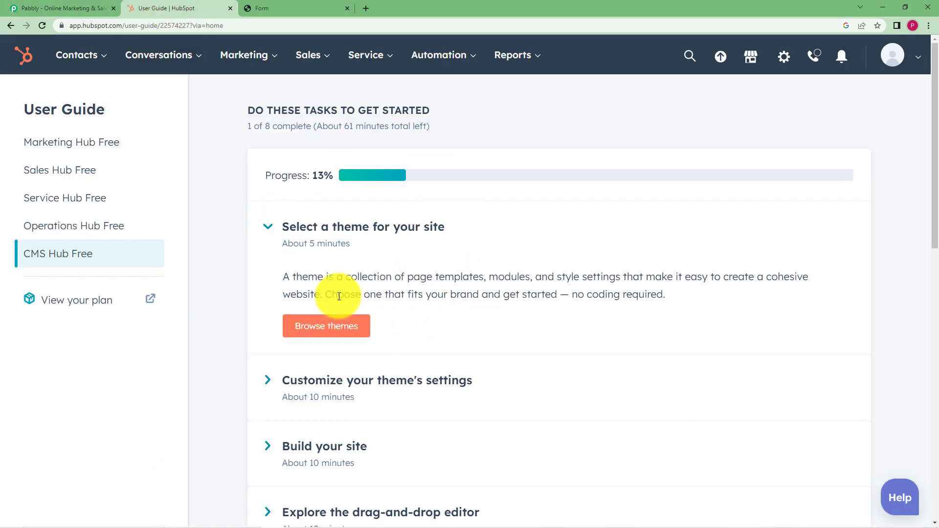
{"action": "left_click", "coordinate": [308, 9]}
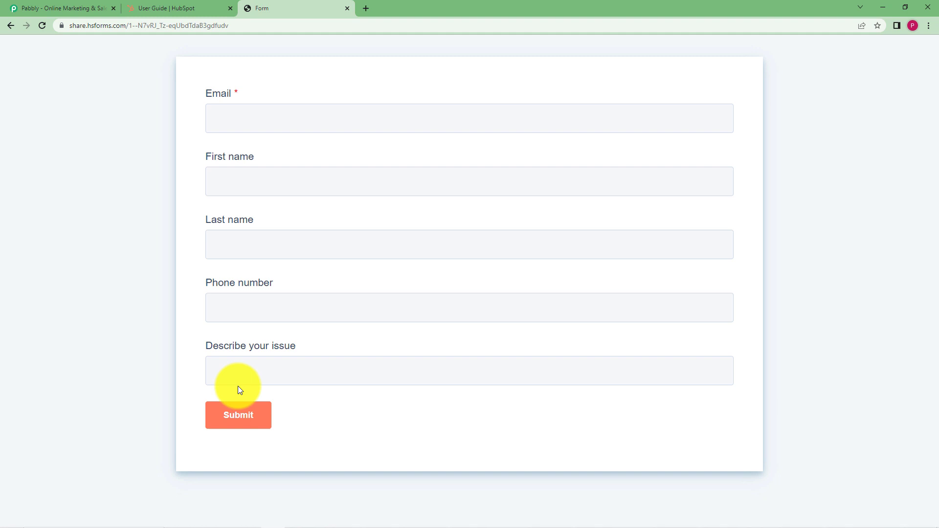
{"action": "left_click", "coordinate": [210, 6]}
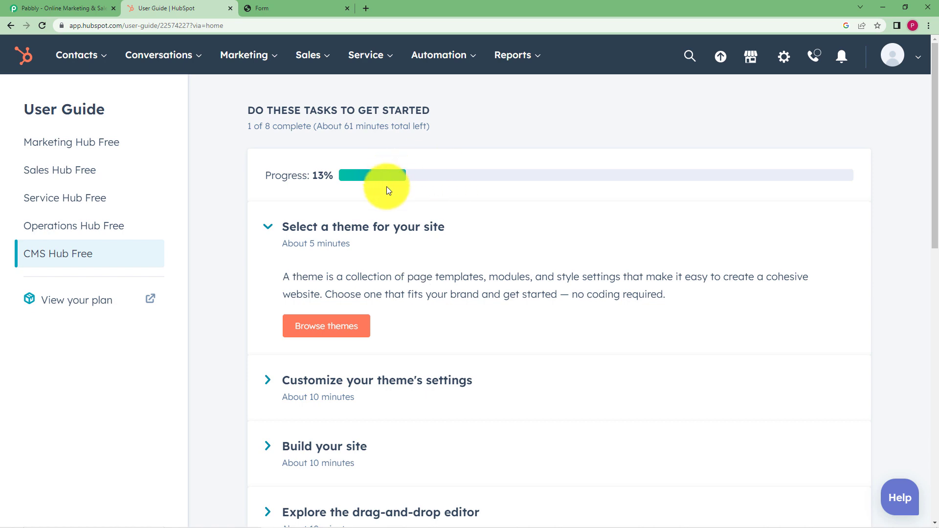
{"action": "left_click", "coordinate": [93, 8]}
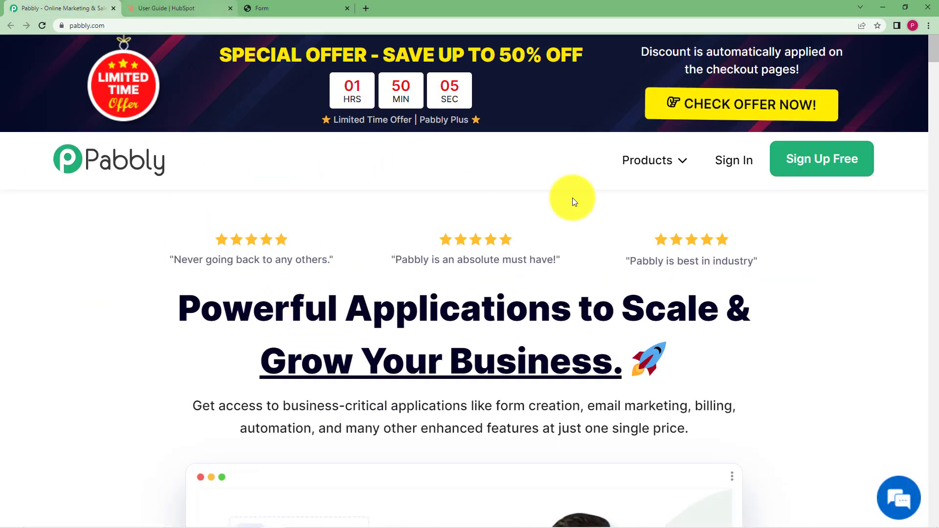
- Open Pabbly Connect from the Pabbly account and create a workflow named "Send Email via Gmail for new form submissions in Hubspot"
{"action": "left_click", "coordinate": [731, 171]}
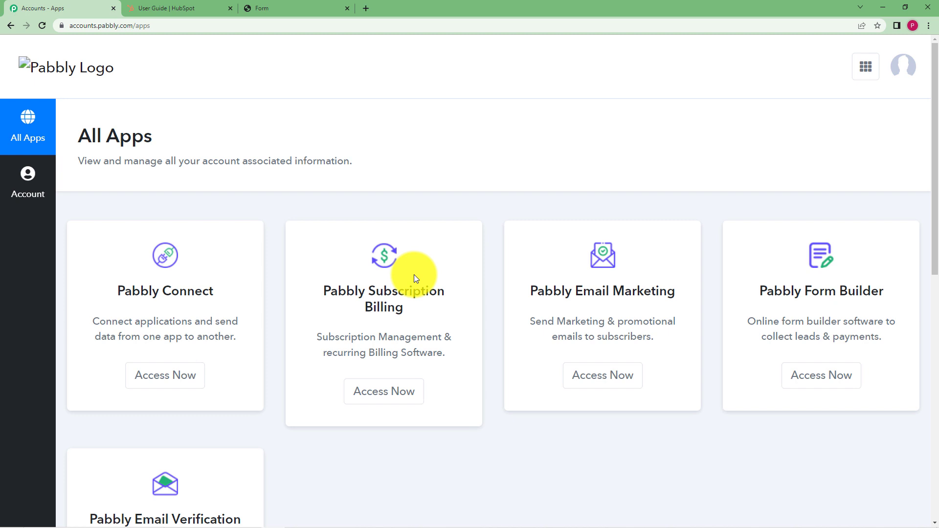
{"action": "left_click", "coordinate": [191, 381]}
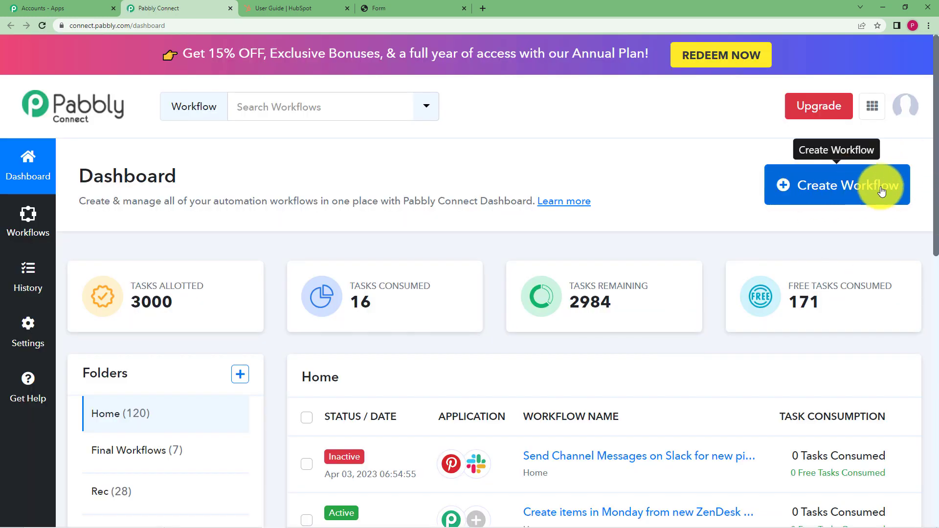
{"action": "left_click", "coordinate": [881, 186]}
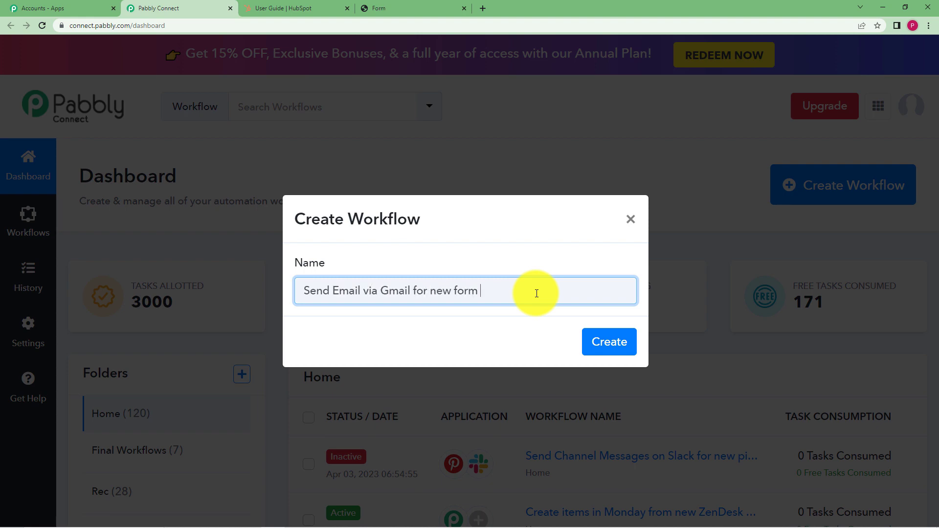
{"action": "type", "text": "spot"}
{"action": "left_click", "coordinate": [607, 341]}
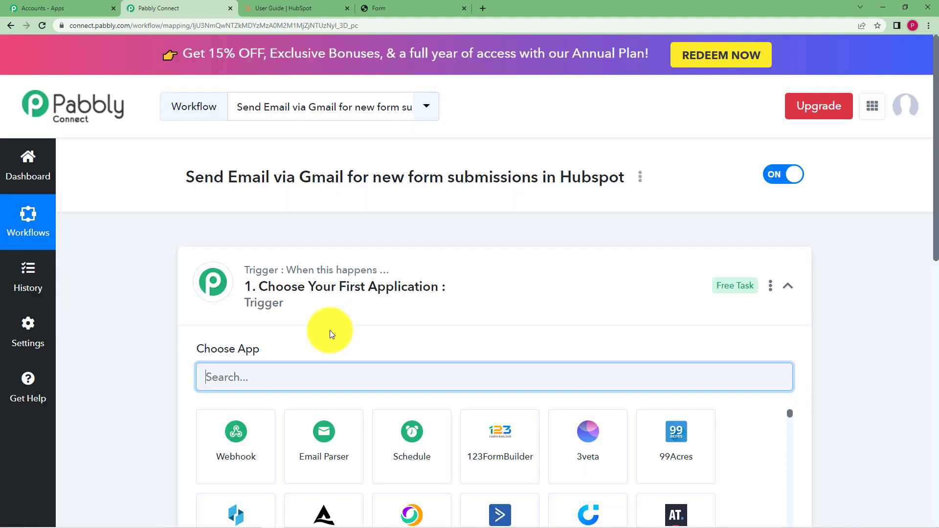
{"action": "left_click", "coordinate": [269, 283]}
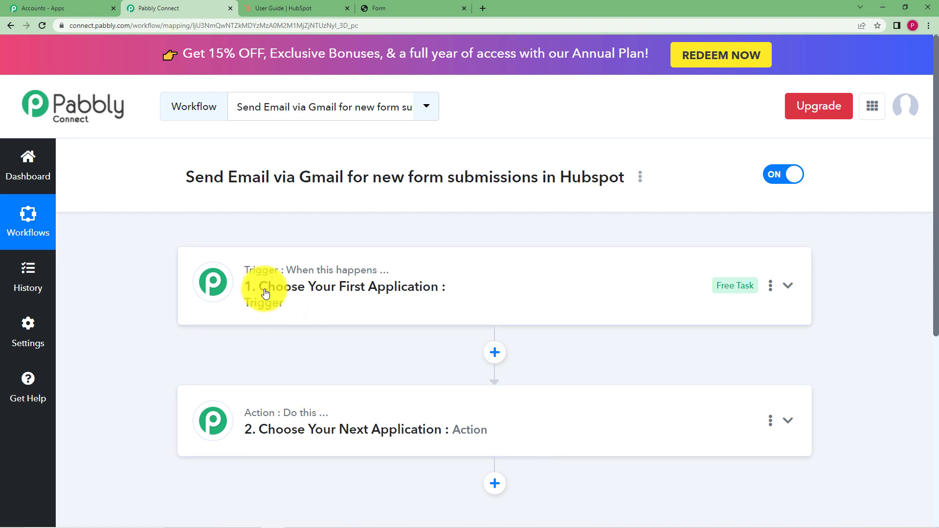
{"action": "left_click", "coordinate": [235, 293]}
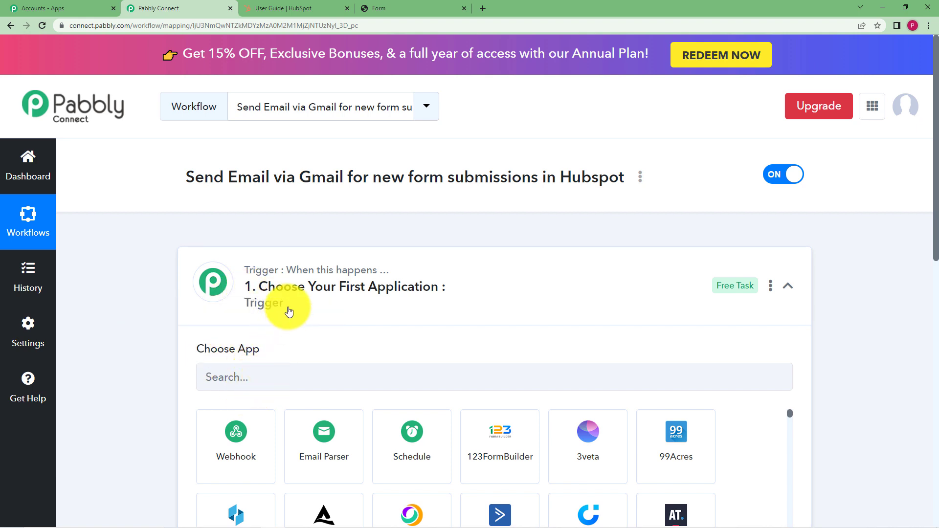
{"action": "left_click", "coordinate": [289, 312]}
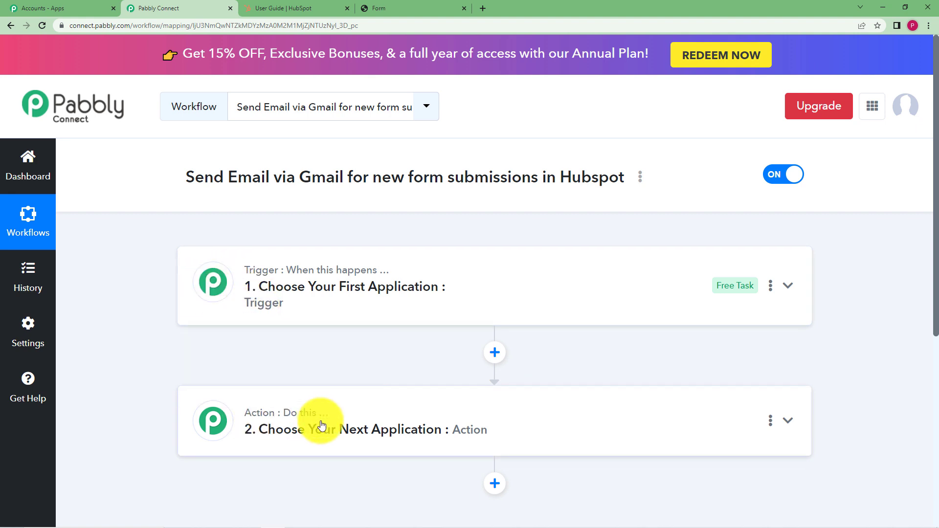
{"action": "left_click", "coordinate": [335, 293]}
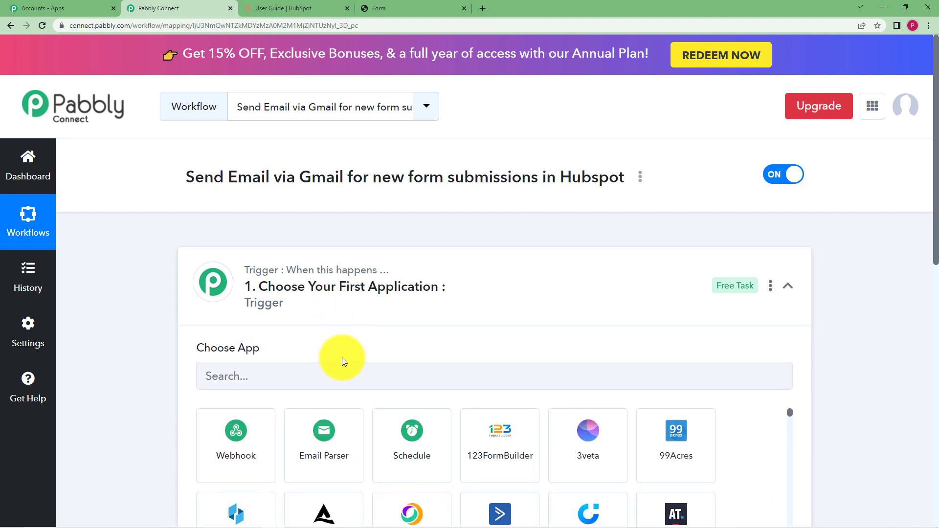
- Set the workflow's trigger to HubSpot CRM with the New Form Submission event
{"action": "left_click", "coordinate": [341, 373]}
{"action": "mouse_move", "coordinate": [294, 270]}
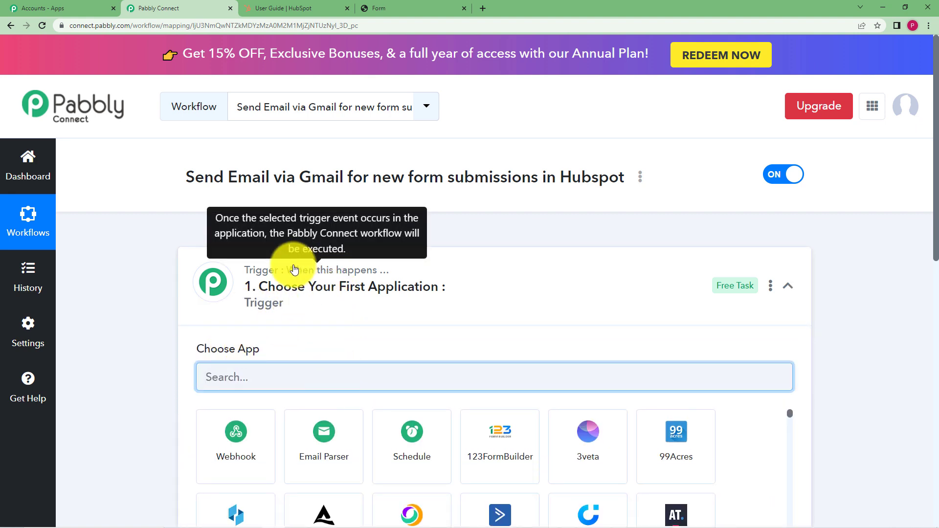
{"action": "type", "text": "hubs"}
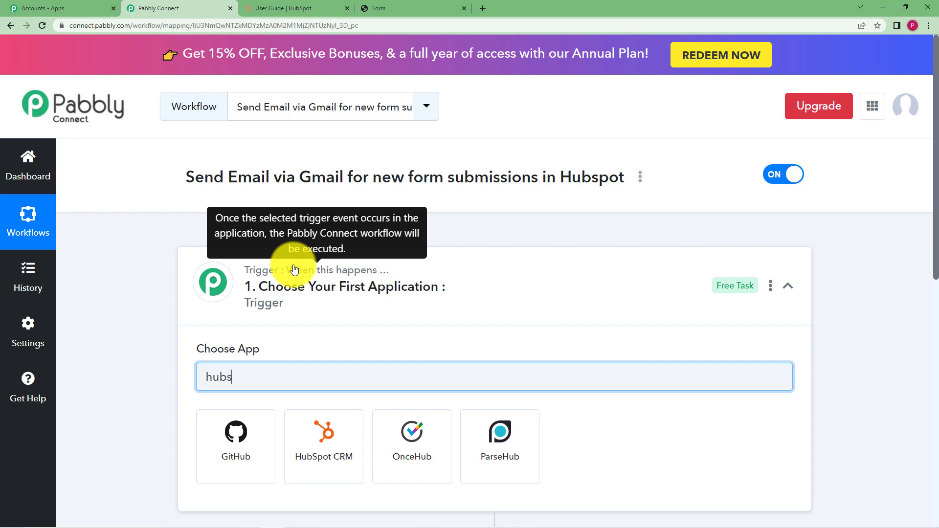
{"action": "left_click", "coordinate": [254, 443]}
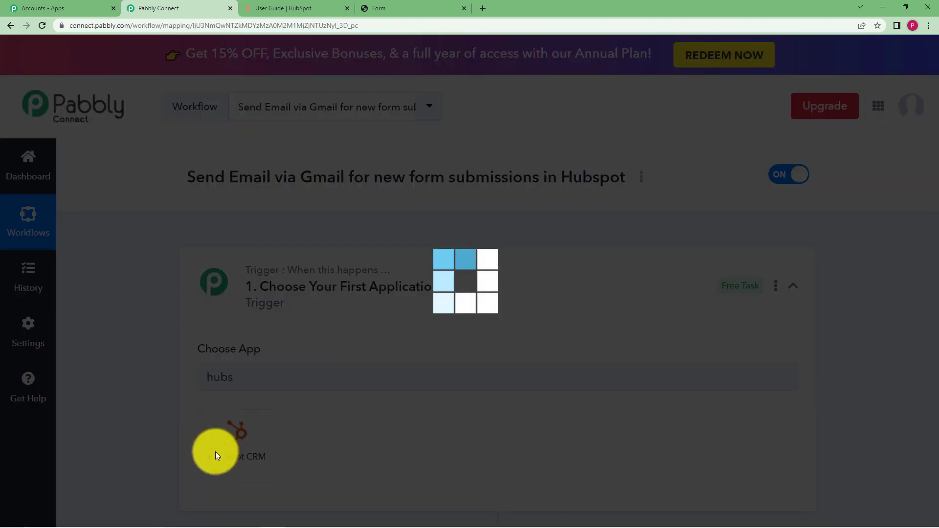
{"action": "scroll", "coordinate": [181, 406], "scroll_direction": "down", "scroll_amount": 3}
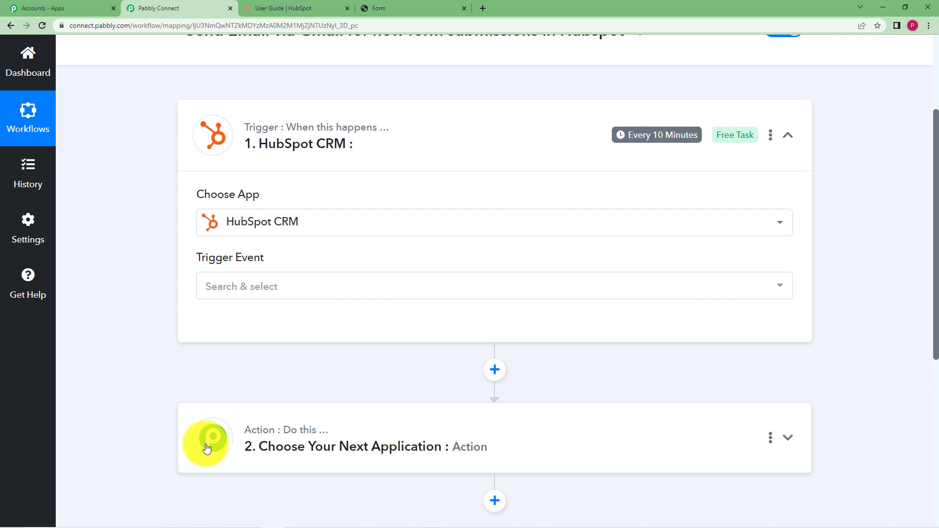
{"action": "left_click", "coordinate": [237, 286]}
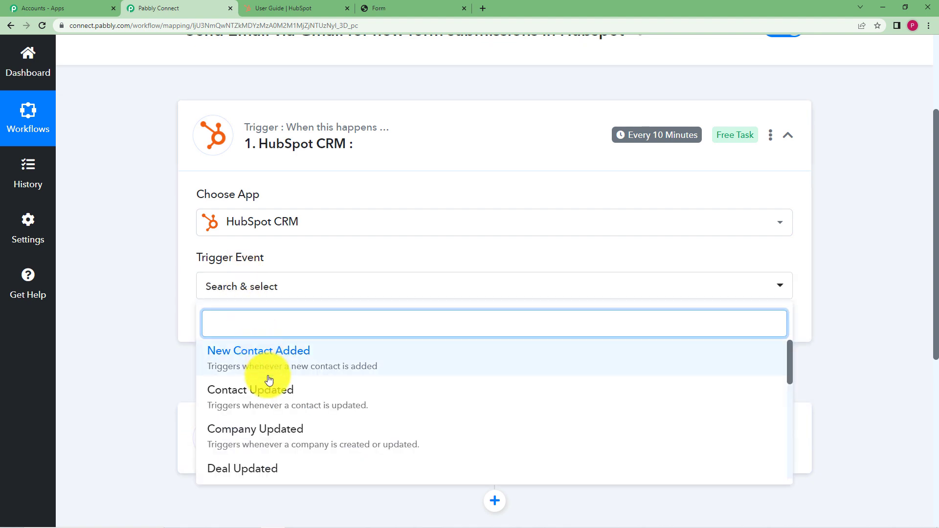
{"action": "type", "text": "form"}
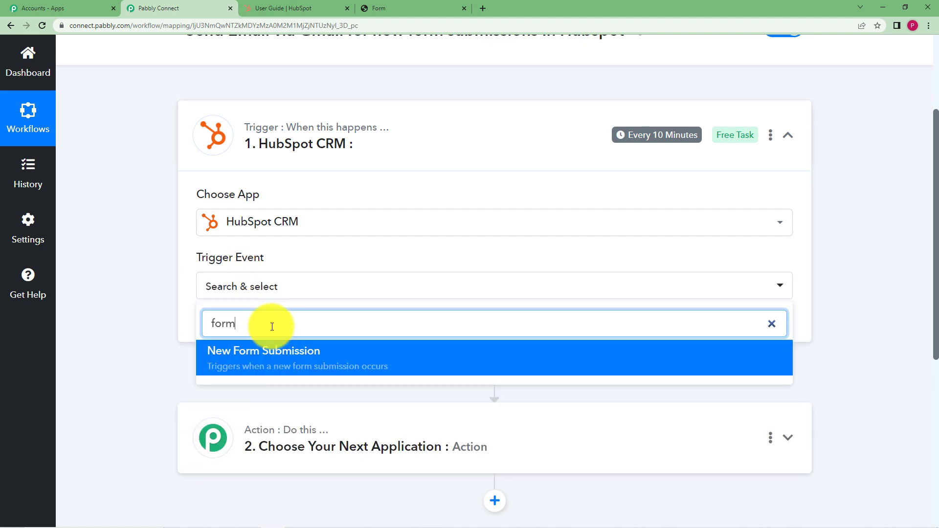
{"action": "left_click", "coordinate": [225, 361]}
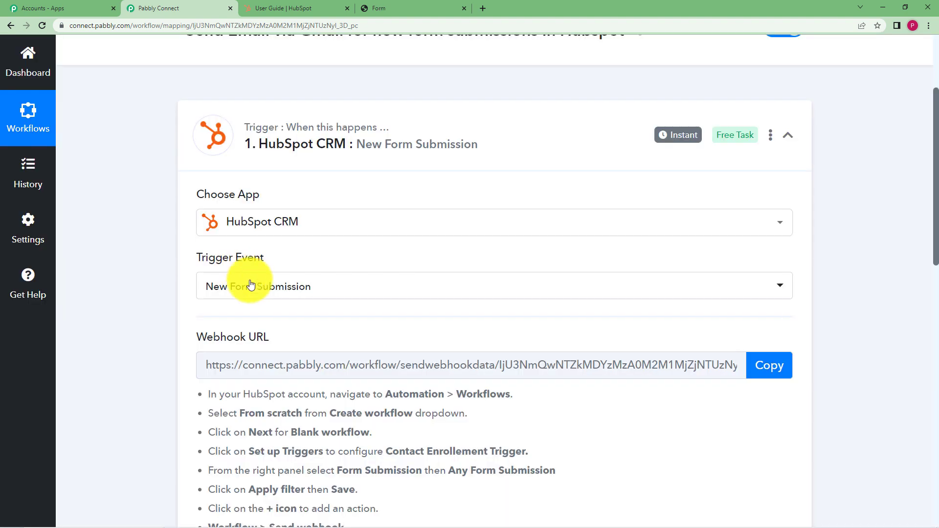
- Read the HubSpot setup instructions below the trigger's webhook URL
{"action": "scroll", "coordinate": [192, 335], "scroll_direction": "down", "scroll_amount": 2}
{"action": "mouse_move", "coordinate": [256, 243]}
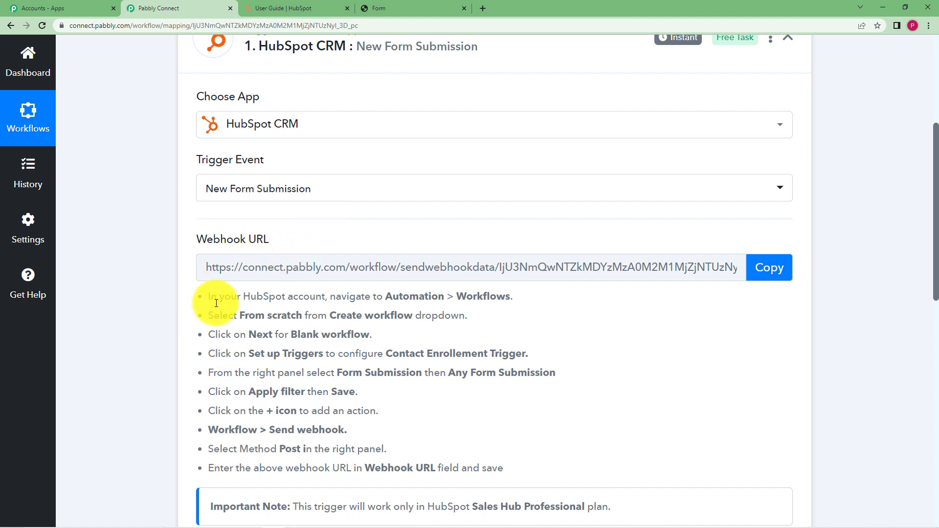
{"action": "left_click_drag", "start_coordinate": [216, 303], "coordinate": [507, 468]}
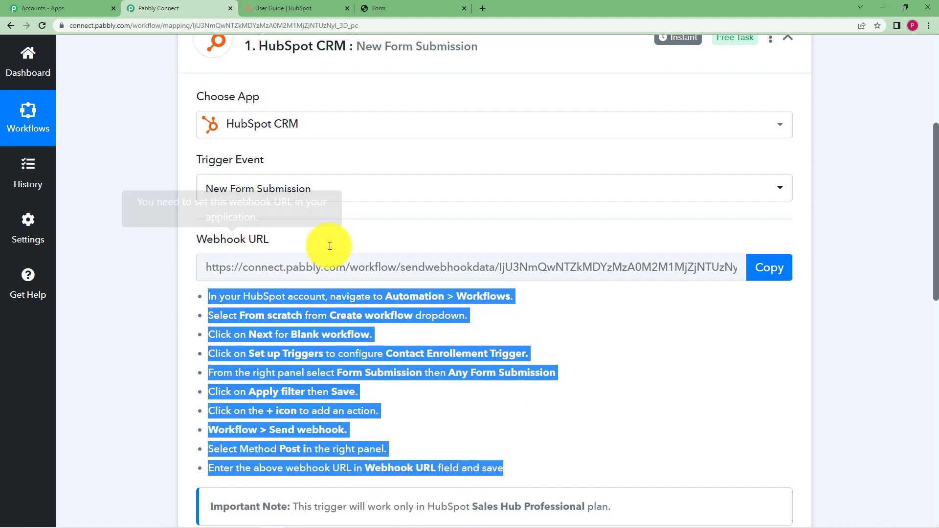
{"action": "scroll", "coordinate": [144, 305], "scroll_direction": "down", "scroll_amount": 2}
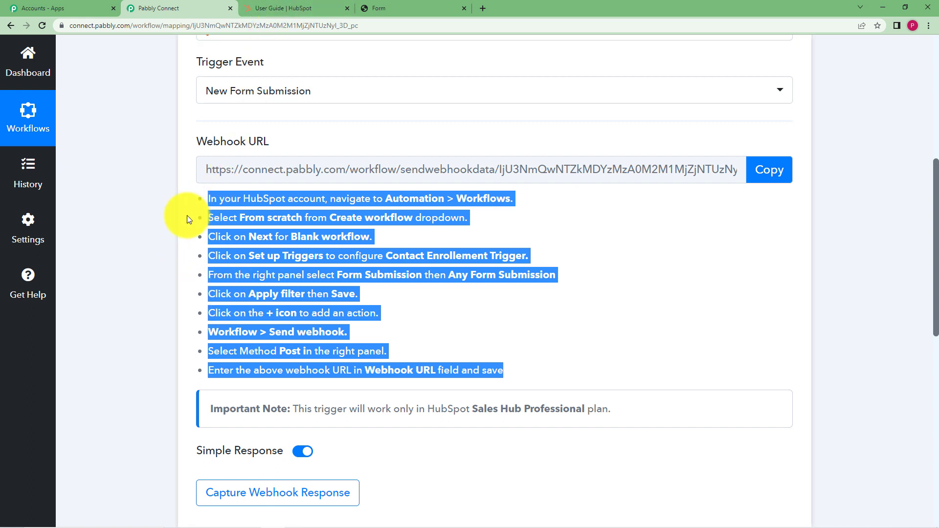
{"action": "left_click", "coordinate": [197, 206]}
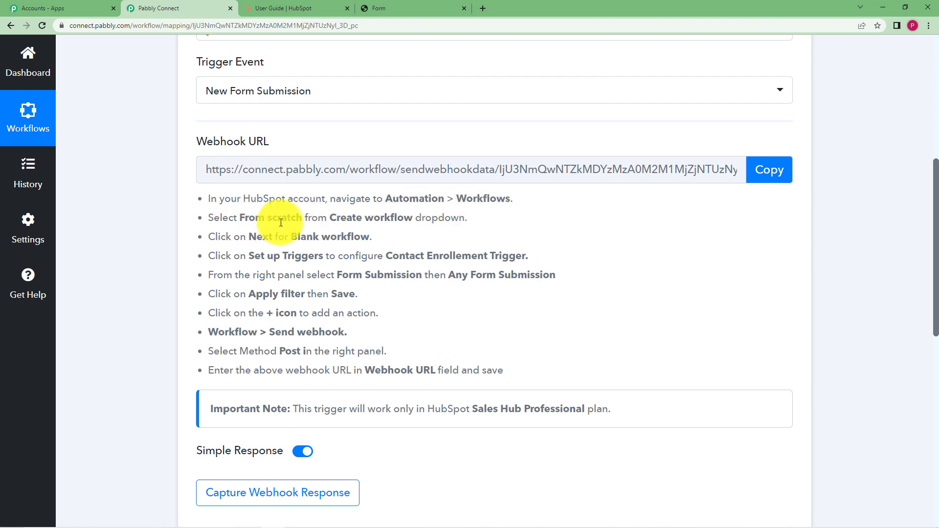
- Switch to HubSpot and create a contact-based blank workflow from scratch, dismissing the pop-up tips
{"action": "left_click", "coordinate": [297, 5]}
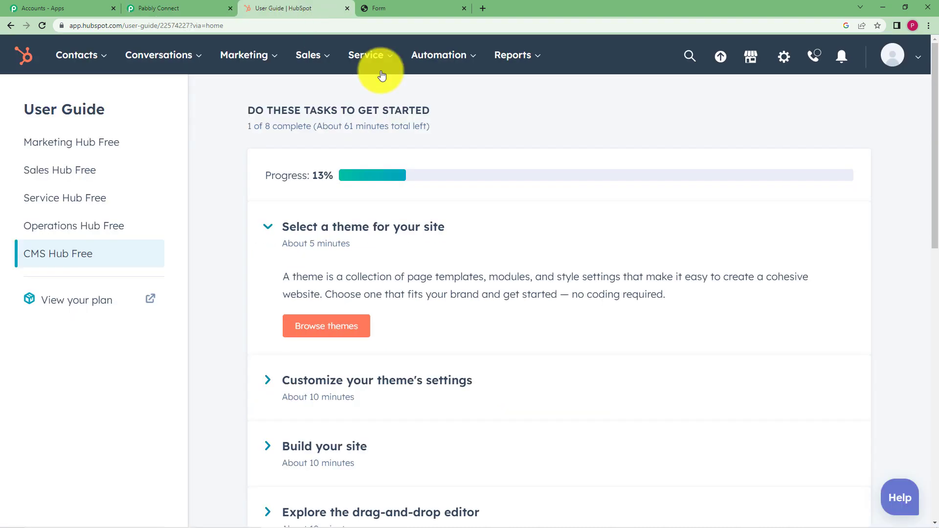
{"action": "left_click", "coordinate": [438, 56]}
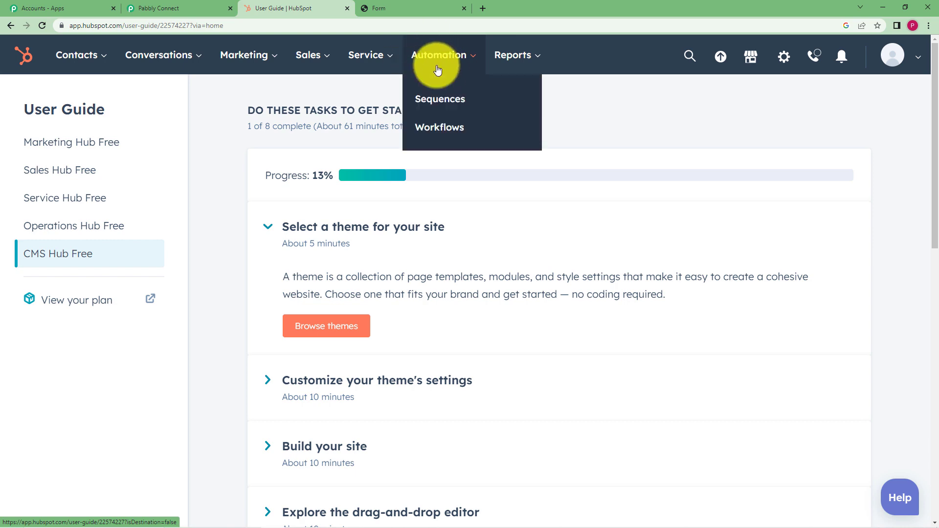
{"action": "left_click", "coordinate": [439, 128]}
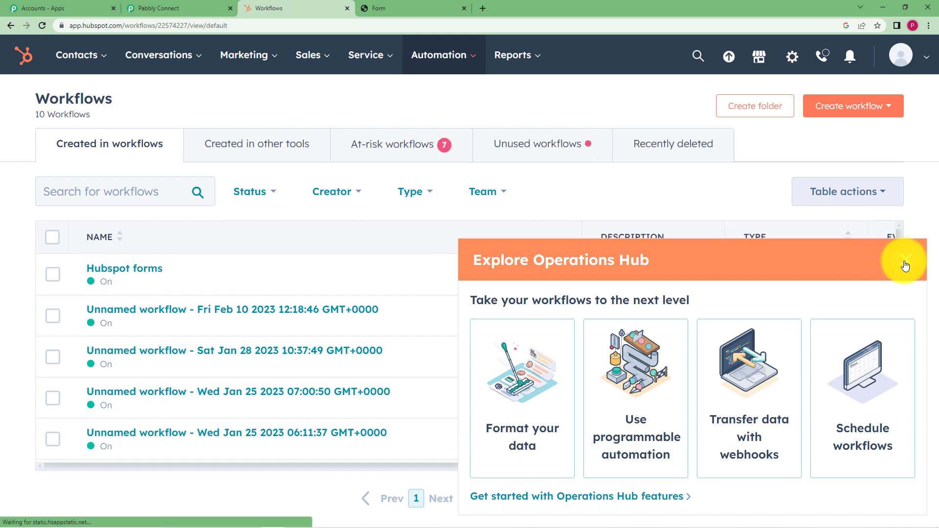
{"action": "left_click", "coordinate": [901, 260]}
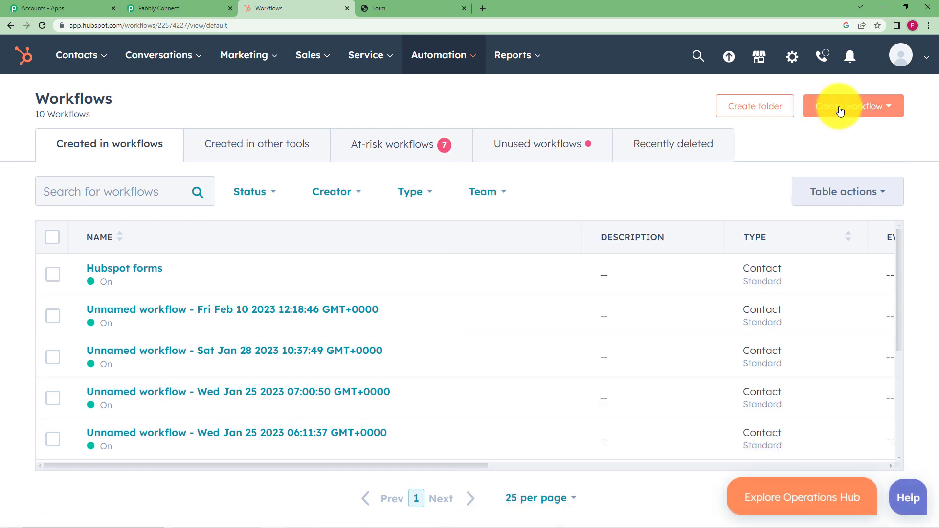
{"action": "left_click", "coordinate": [840, 111]}
{"action": "left_click", "coordinate": [840, 144]}
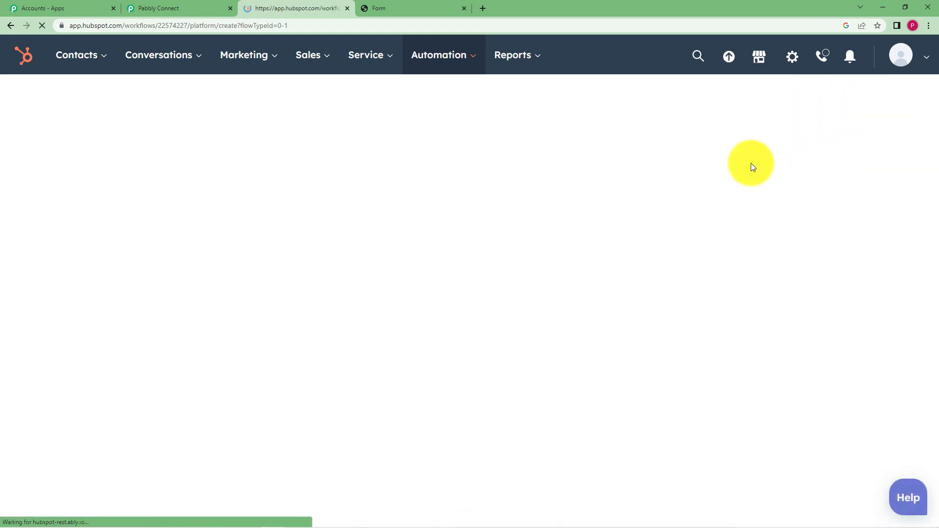
{"action": "left_click", "coordinate": [168, 8]}
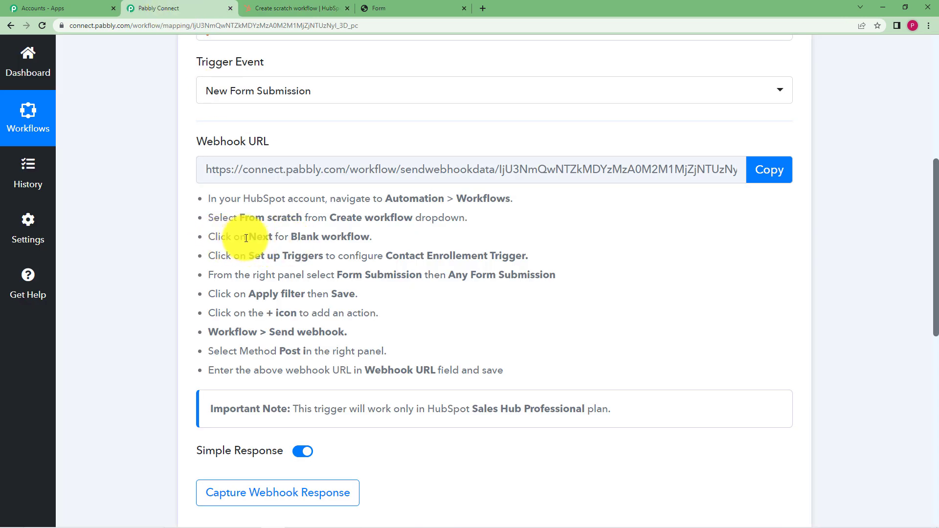
{"action": "left_click", "coordinate": [274, 8]}
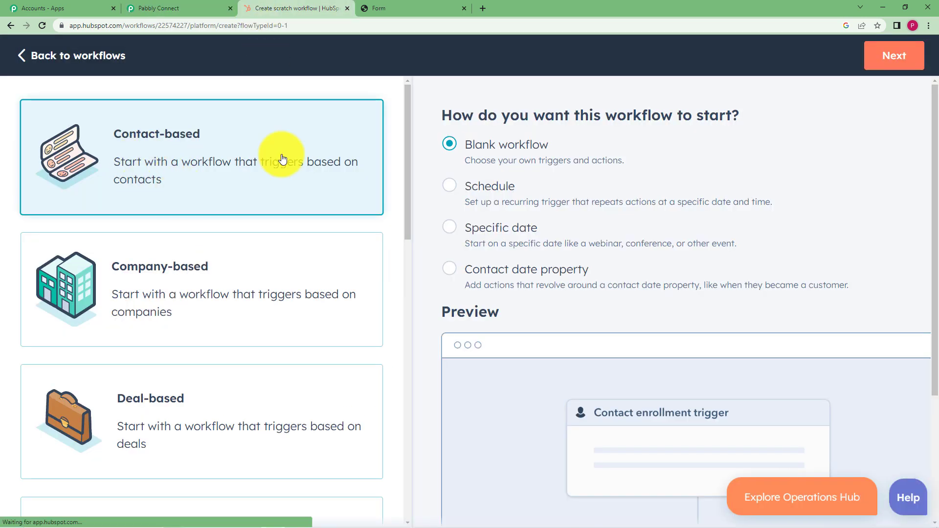
{"action": "left_click", "coordinate": [890, 53]}
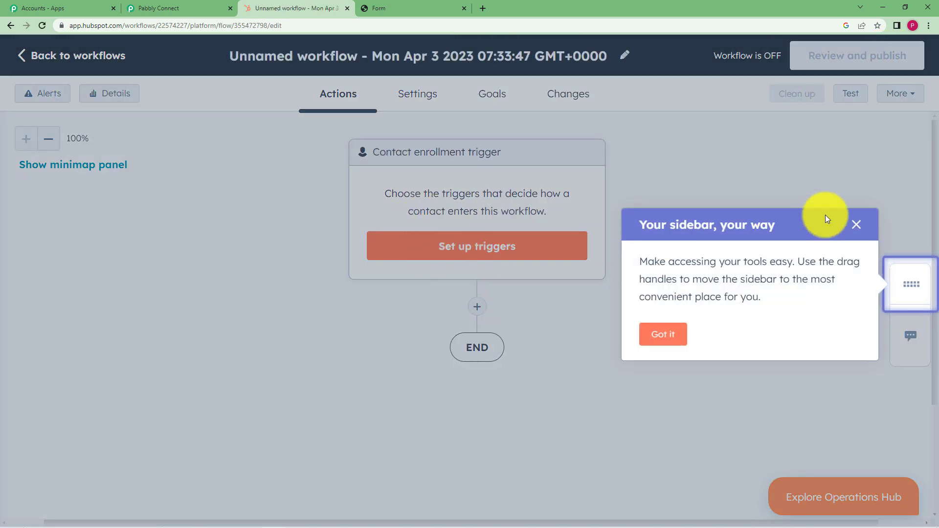
{"action": "left_click", "coordinate": [856, 225]}
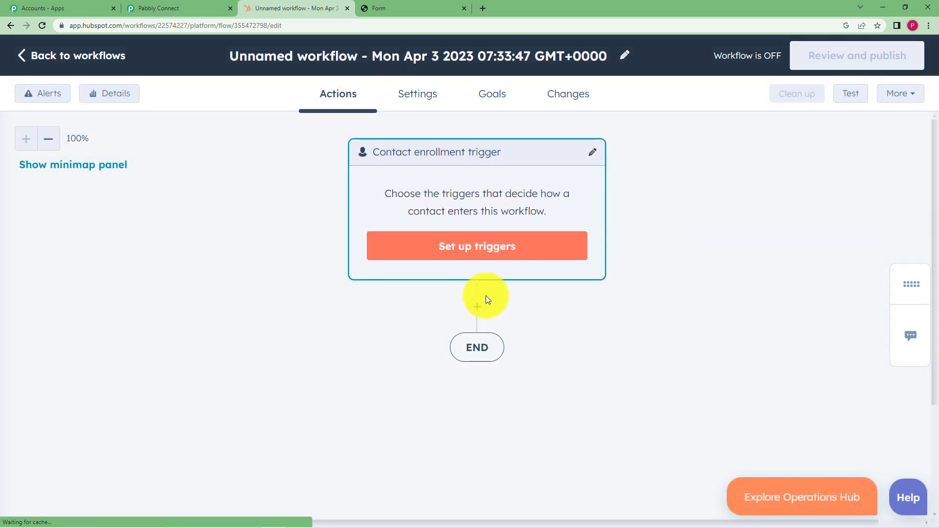
- Set the HubSpot workflow's enrollment trigger to the form submission filter for any form submission on any page, and save it
{"action": "left_click", "coordinate": [215, 8]}
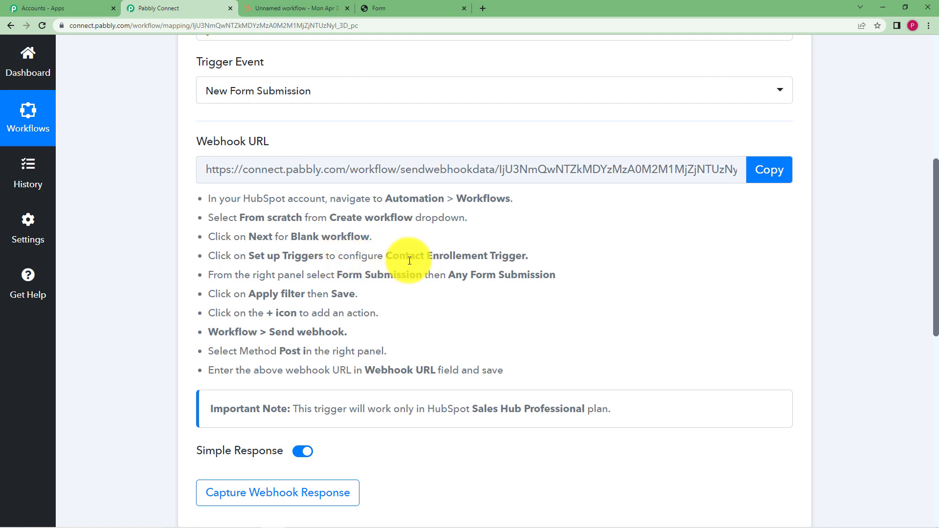
{"action": "left_click", "coordinate": [296, 8]}
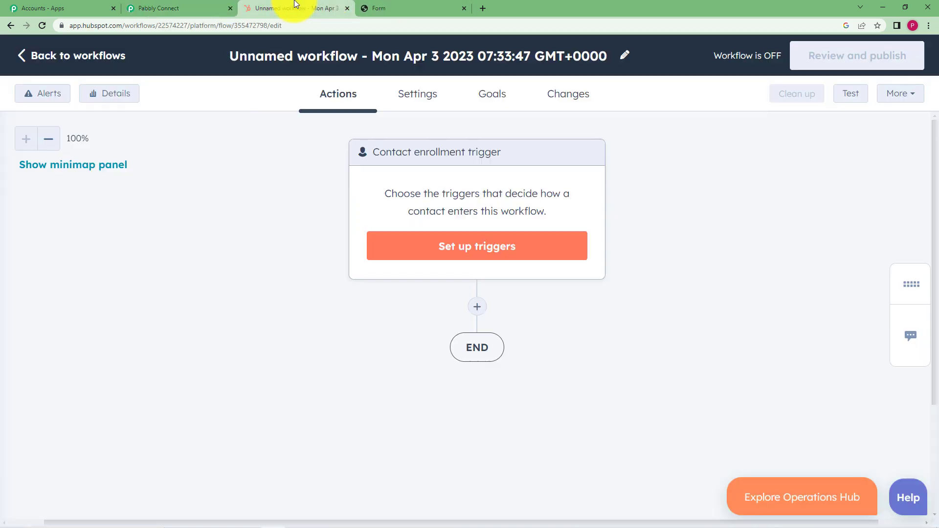
{"action": "left_click", "coordinate": [409, 251]}
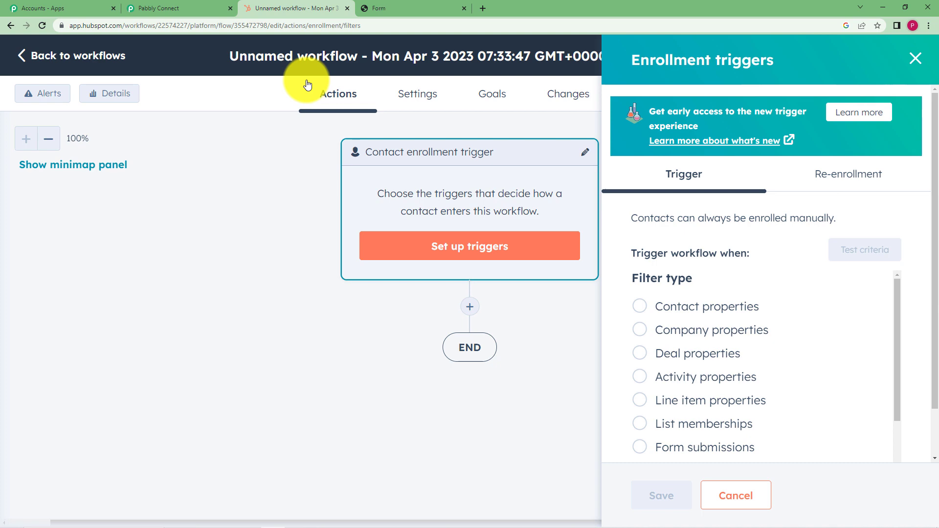
{"action": "left_click", "coordinate": [145, 8]}
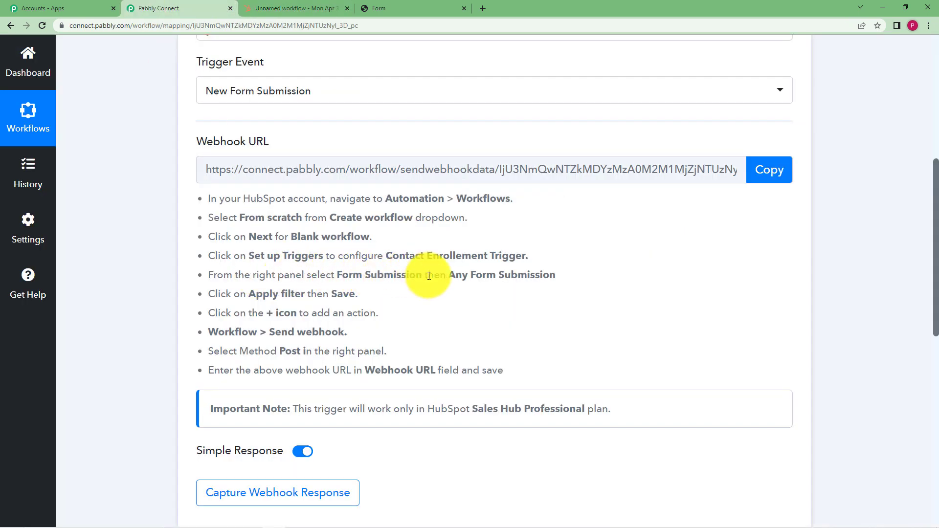
{"action": "left_click", "coordinate": [316, 6]}
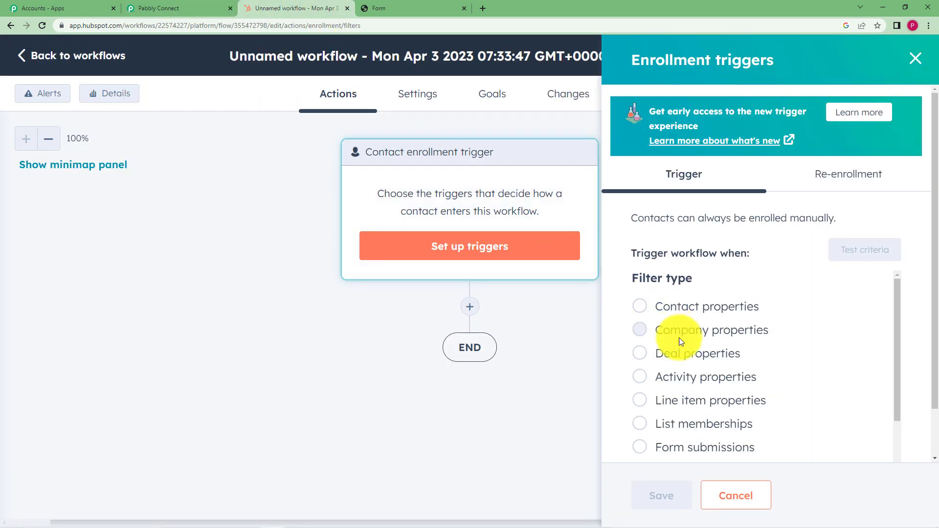
{"action": "scroll", "coordinate": [640, 337], "scroll_direction": "down", "scroll_amount": 3}
{"action": "scroll", "coordinate": [685, 355], "scroll_direction": "down", "scroll_amount": 1}
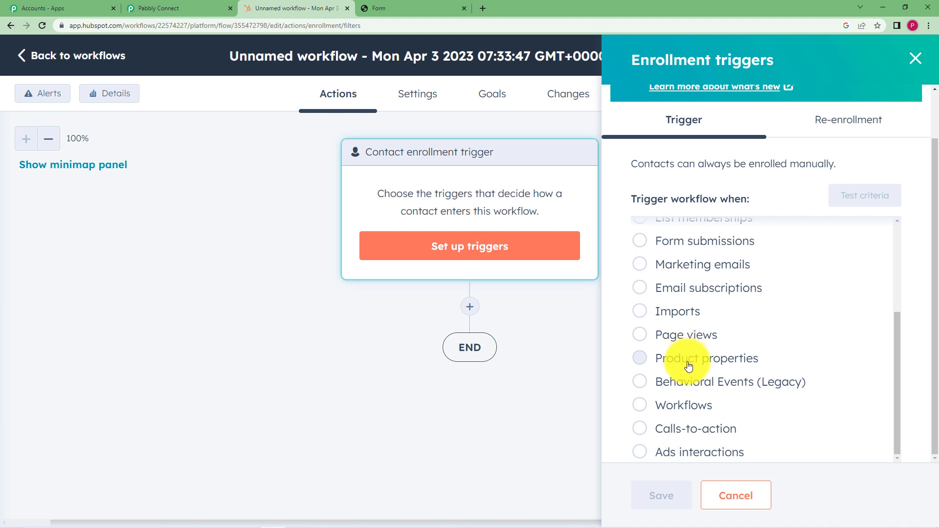
{"action": "scroll", "coordinate": [688, 365], "scroll_direction": "up", "scroll_amount": 3}
{"action": "left_click", "coordinate": [641, 388]}
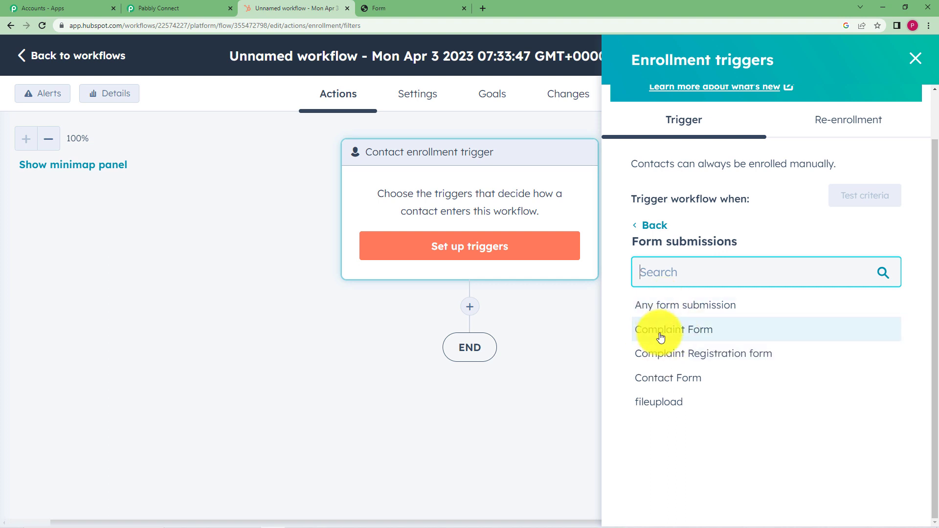
{"action": "left_click", "coordinate": [686, 308]}
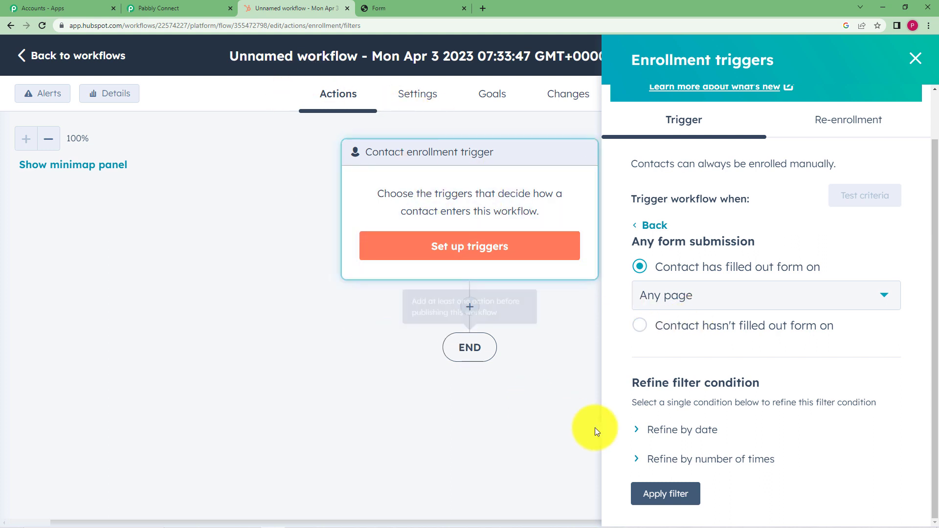
{"action": "left_click", "coordinate": [660, 494]}
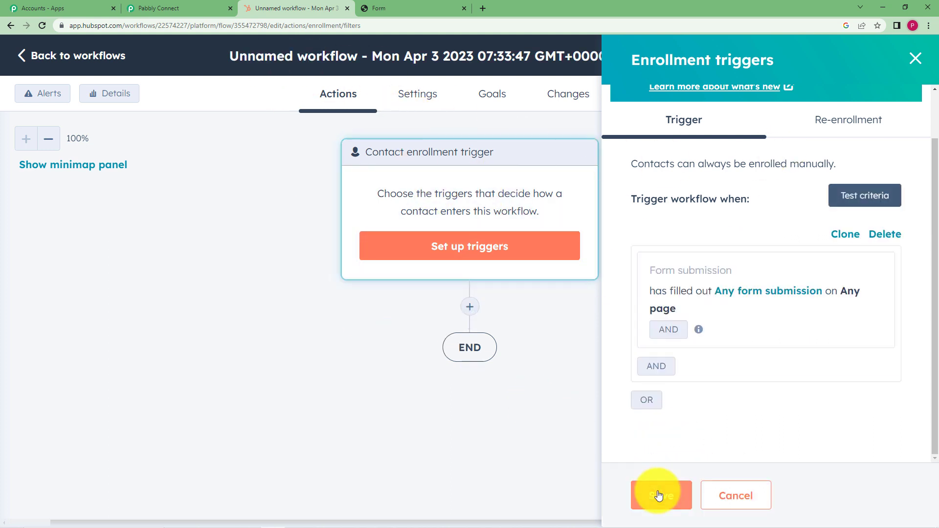
{"action": "left_click", "coordinate": [661, 504]}
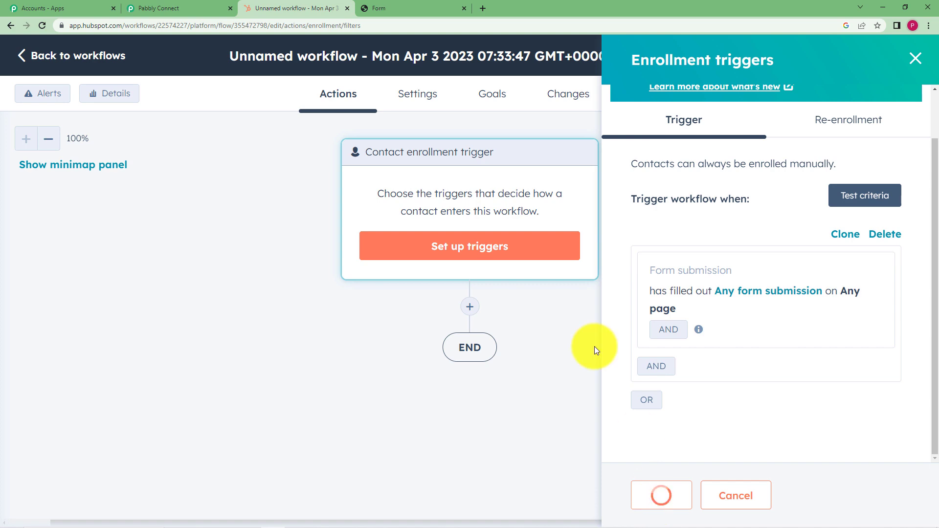
- Add a Send a webhook action below the enrollment trigger and set its method to POST
{"action": "left_click", "coordinate": [210, 8]}
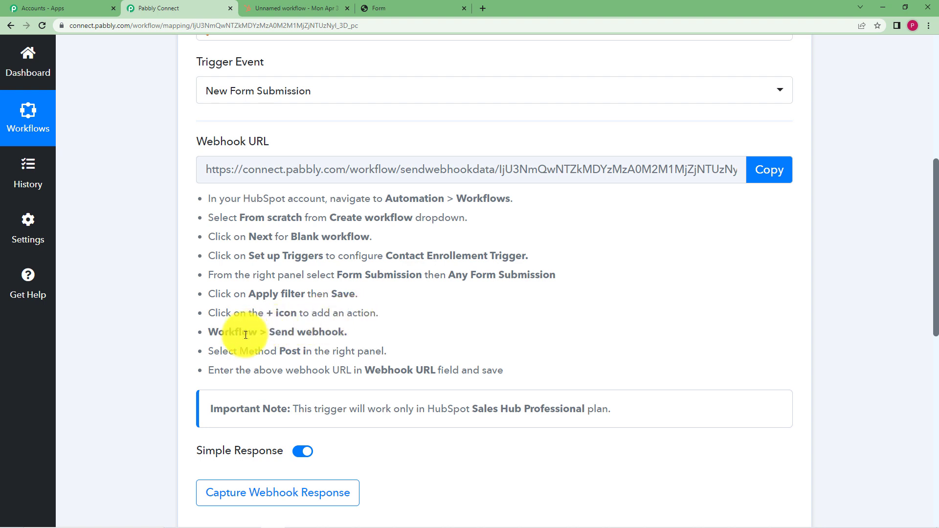
{"action": "left_click", "coordinate": [296, 8]}
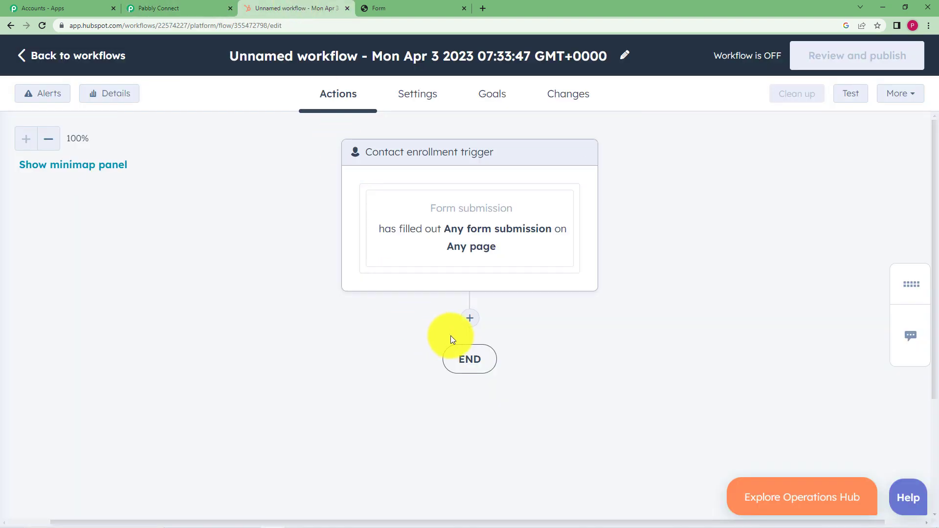
{"action": "left_click", "coordinate": [473, 317]}
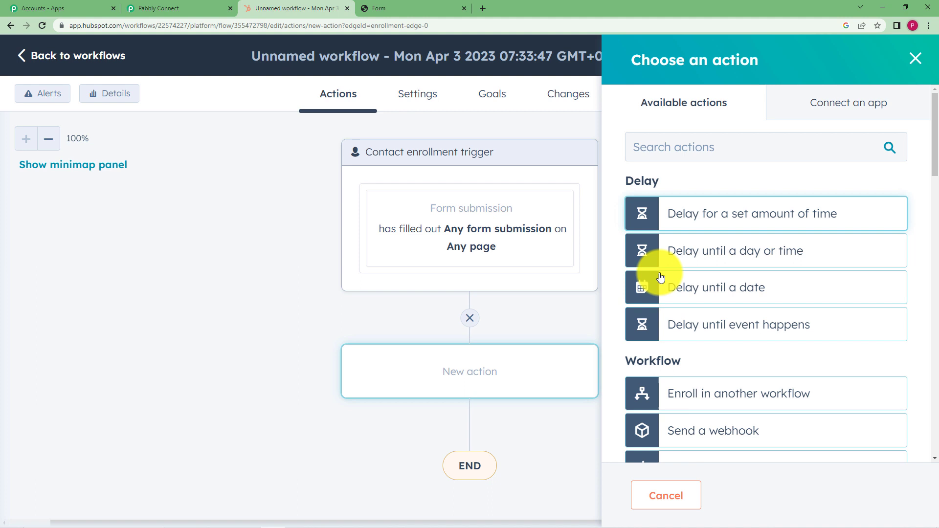
{"action": "scroll", "coordinate": [765, 327], "scroll_direction": "down", "scroll_amount": 2}
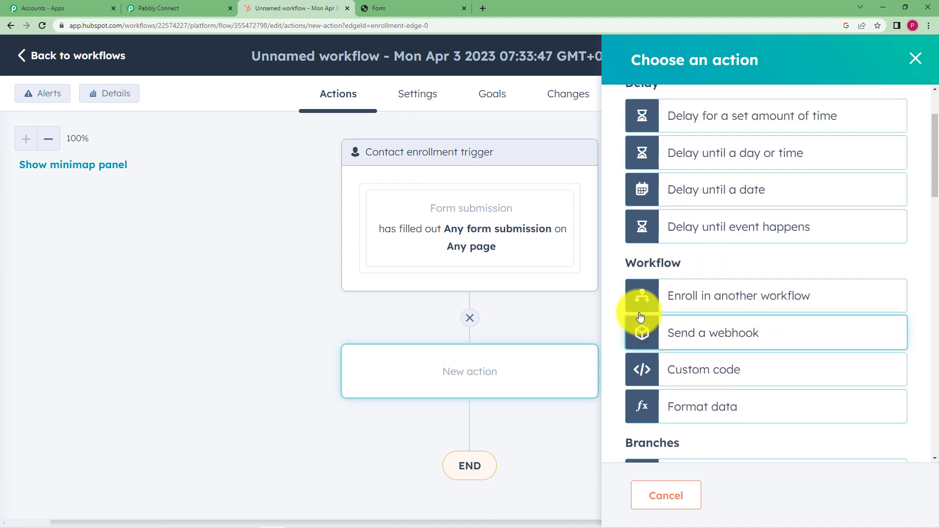
{"action": "left_click", "coordinate": [709, 331]}
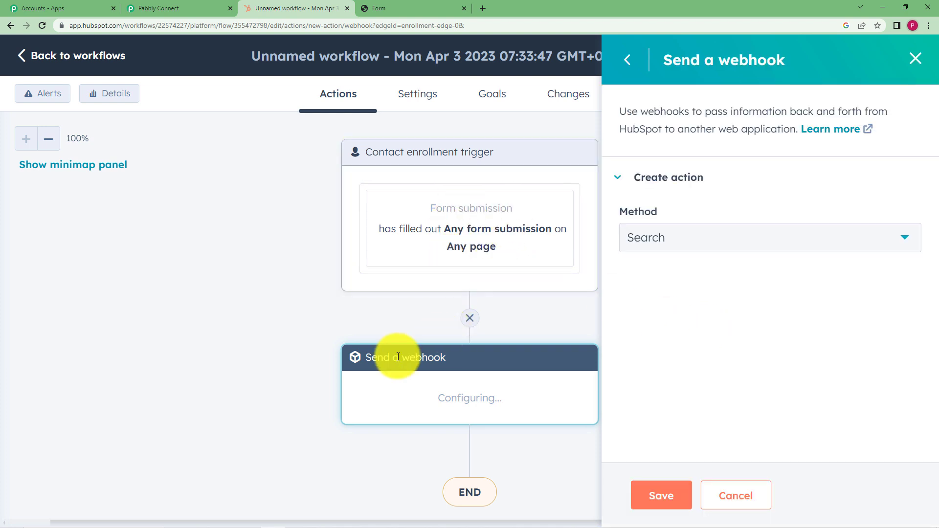
{"action": "left_click", "coordinate": [215, 6]}
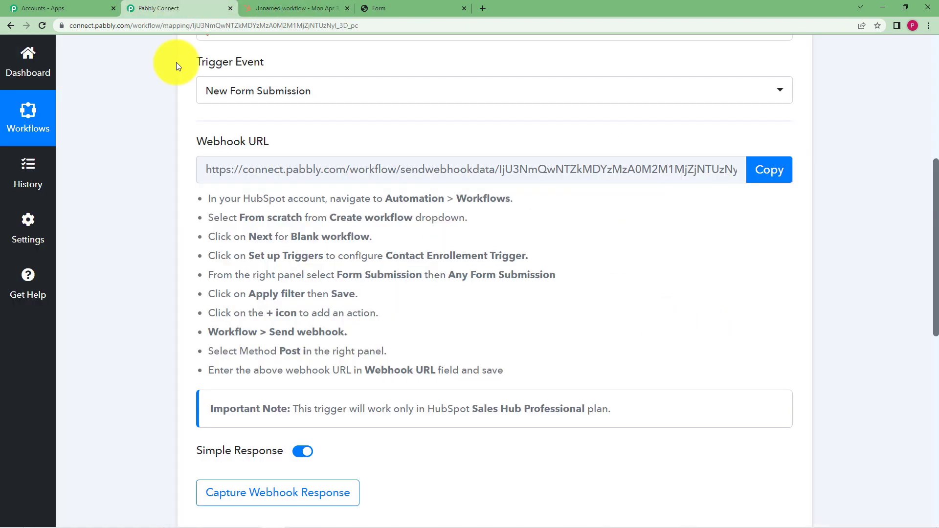
{"action": "left_click", "coordinate": [266, 7]}
{"action": "left_click", "coordinate": [626, 239]}
{"action": "left_click", "coordinate": [662, 306]}
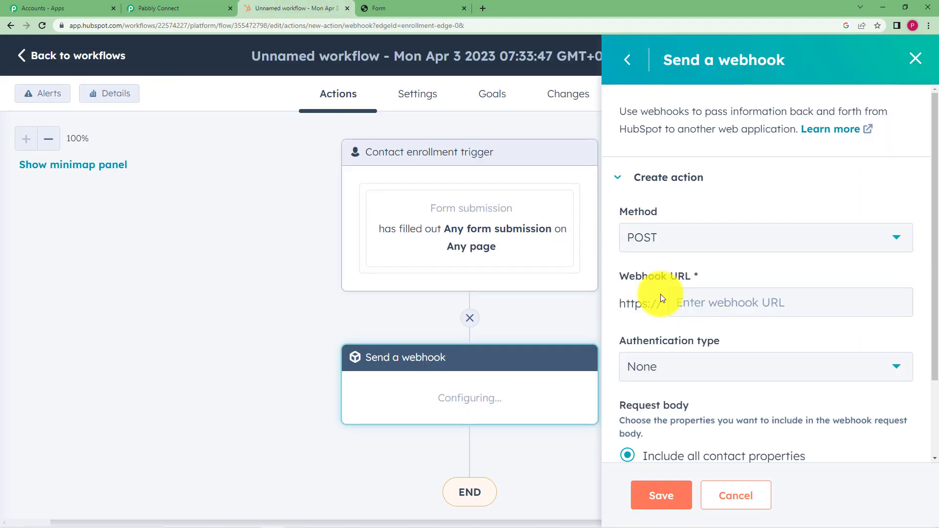
{"action": "left_click", "coordinate": [642, 291]}
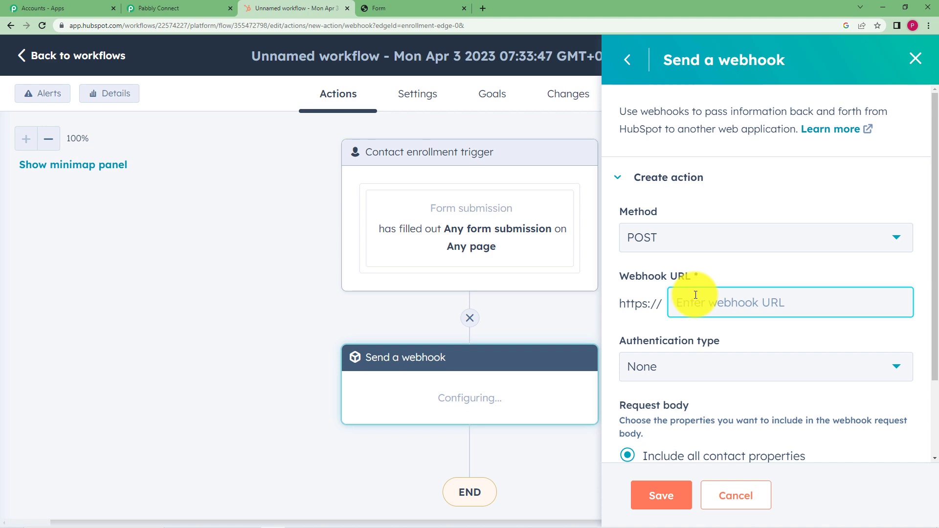
- Copy the webhook URL from Pabbly Connect into the HubSpot webhook action and save the action
{"action": "left_click", "coordinate": [198, 8]}
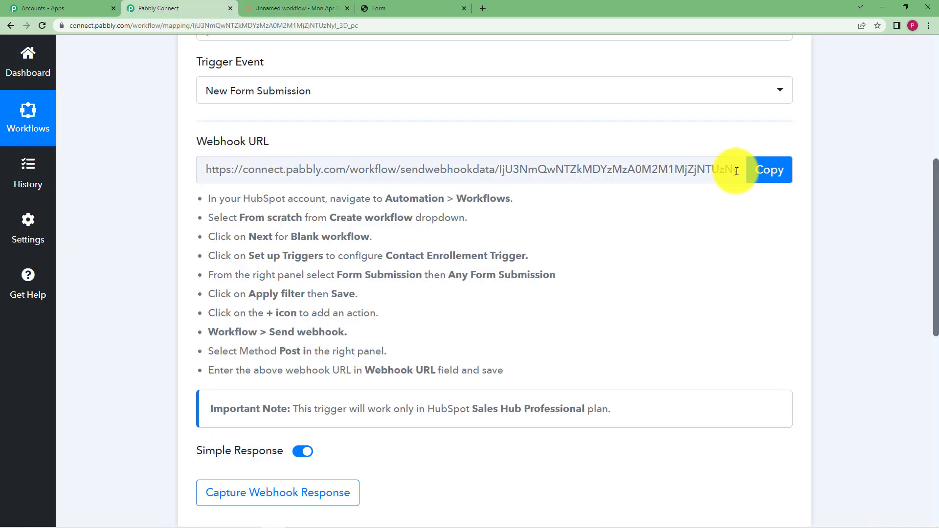
{"action": "left_click", "coordinate": [768, 170]}
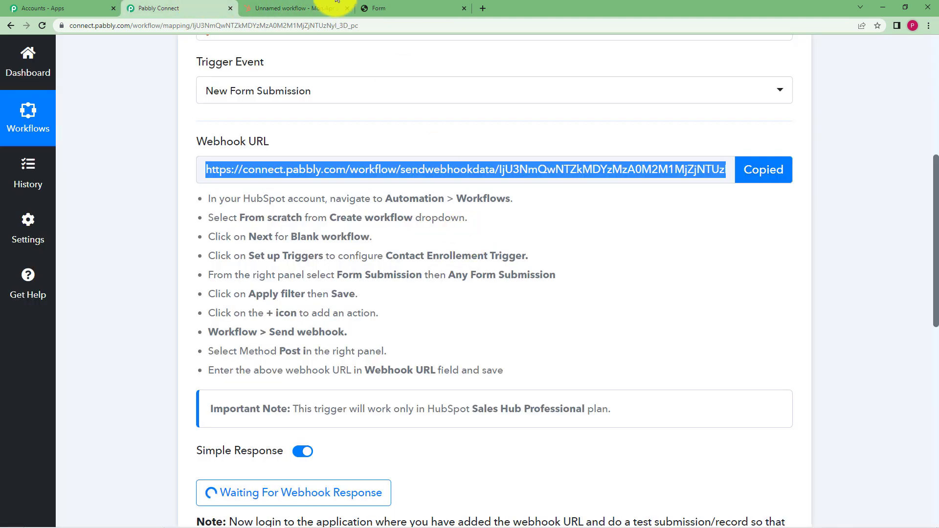
{"action": "left_click", "coordinate": [274, 5]}
{"action": "left_click", "coordinate": [797, 312]}
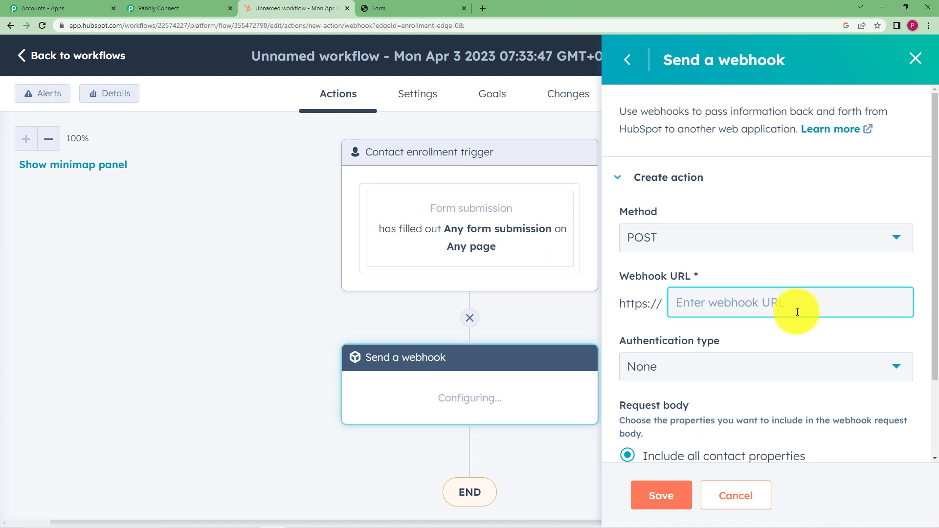
{"action": "scroll", "coordinate": [748, 401], "scroll_direction": "down", "scroll_amount": 2}
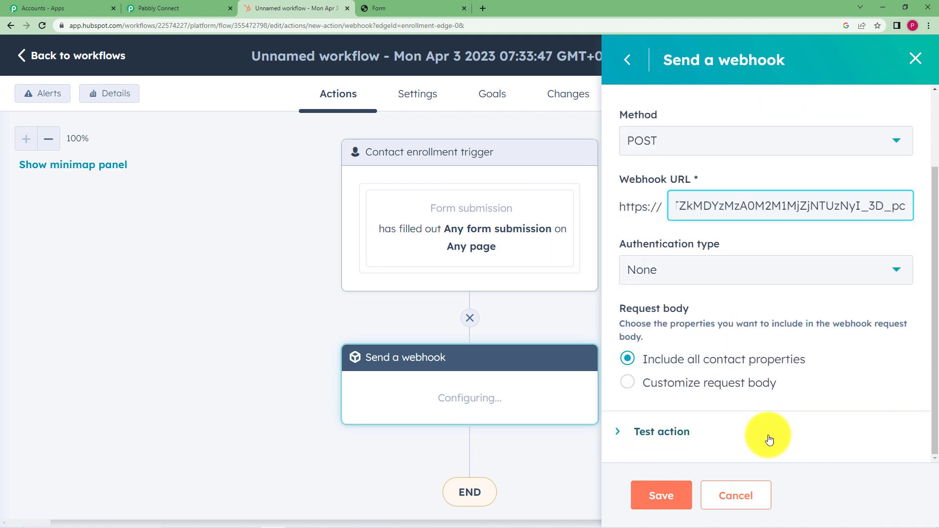
{"action": "left_click", "coordinate": [670, 496]}
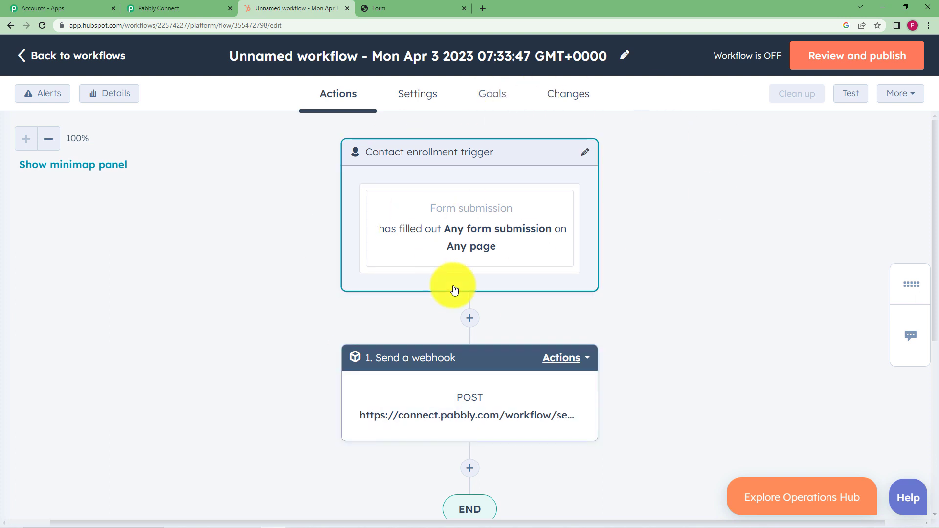
- Review the HubSpot workflow for publishing and choose to enroll only contacts who meet the trigger criteria after it is turned on
{"action": "left_click", "coordinate": [178, 8]}
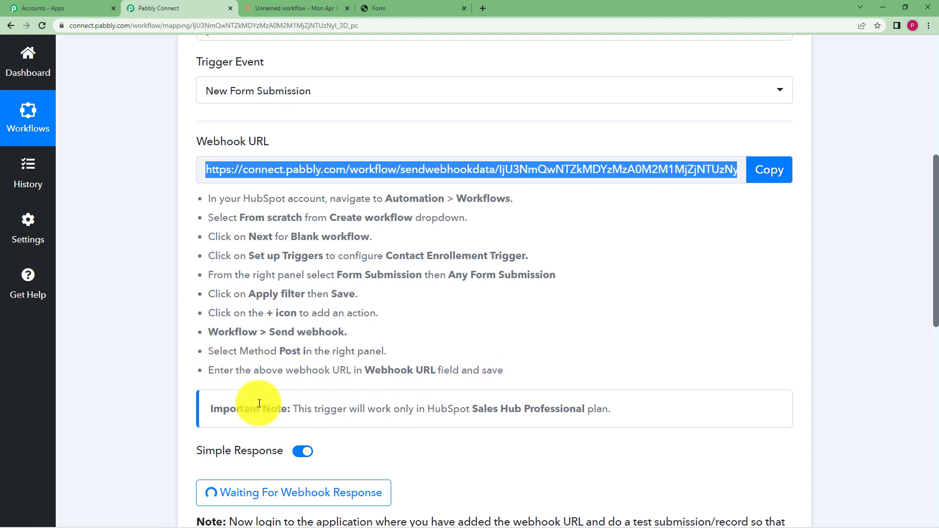
{"action": "scroll", "coordinate": [259, 398], "scroll_direction": "down", "scroll_amount": 2}
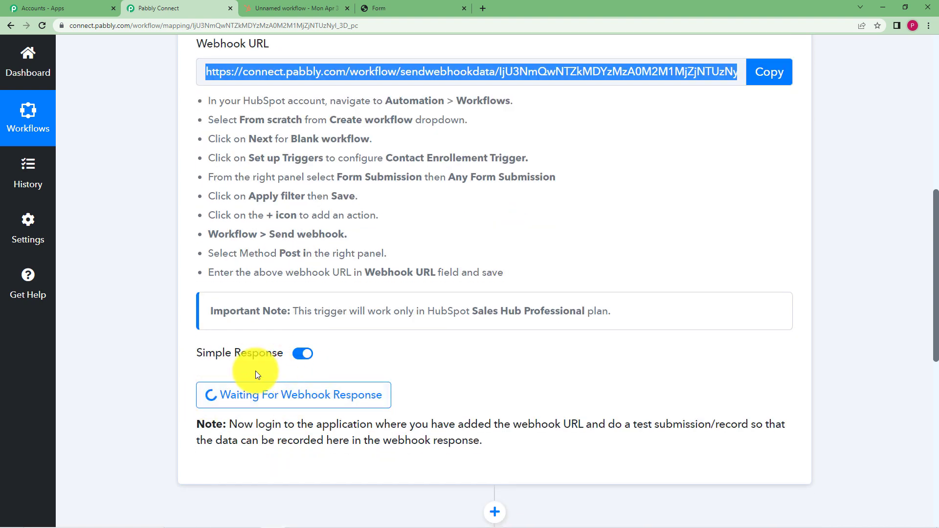
{"action": "left_click", "coordinate": [309, 9]}
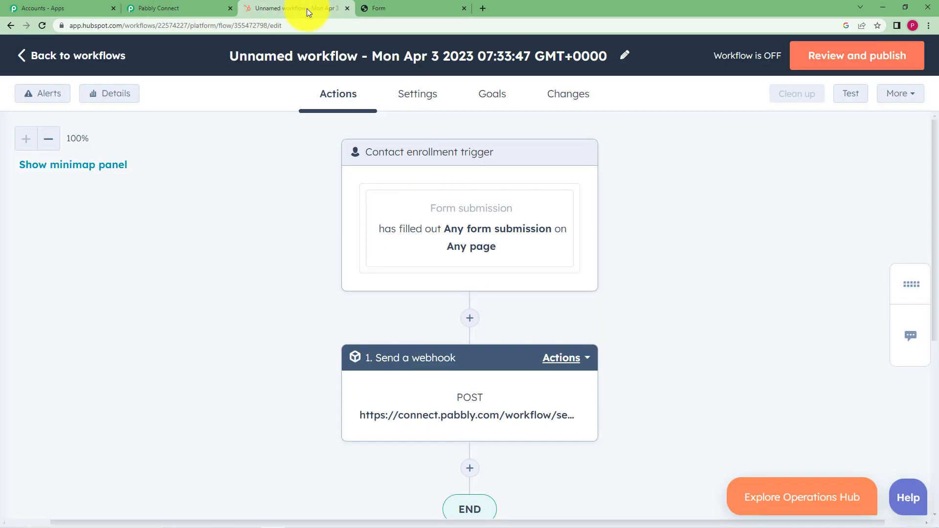
{"action": "left_click", "coordinate": [853, 58]}
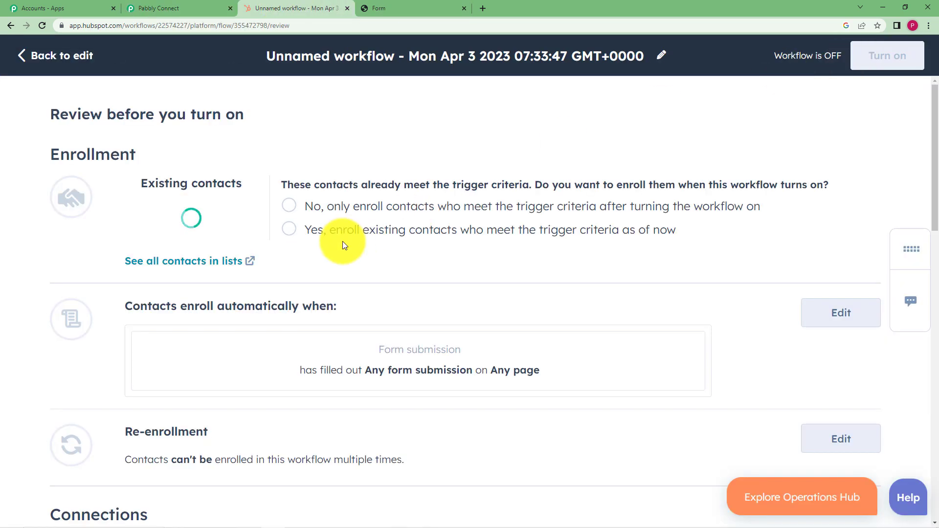
{"action": "left_click", "coordinate": [290, 205]}
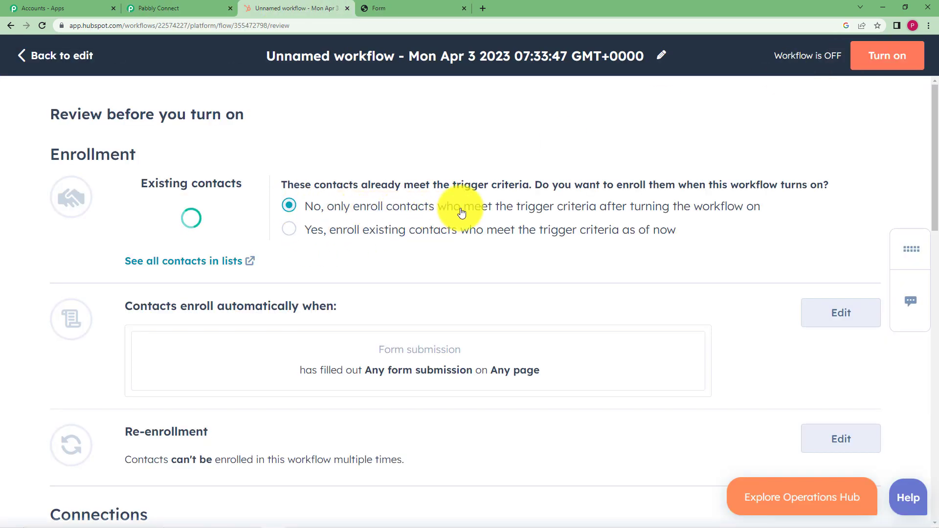
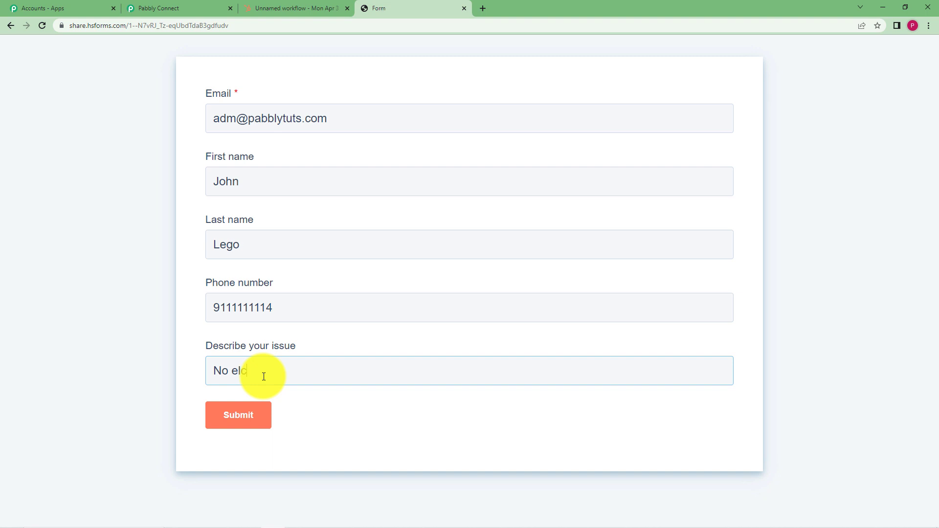
- Complete the issue description as "No electricity" and submit the test form
{"action": "type", "text": "ctricity"}
{"action": "left_click", "coordinate": [299, 391]}
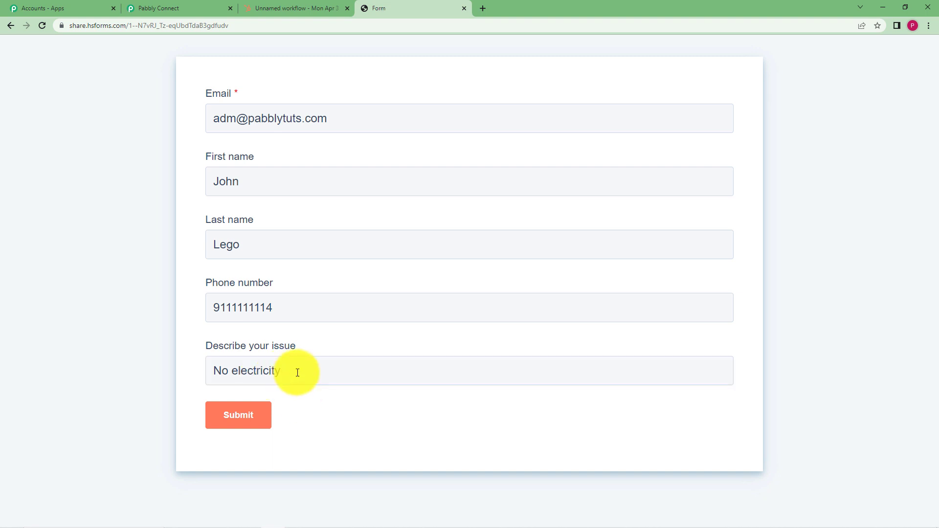
{"action": "left_click", "coordinate": [262, 420]}
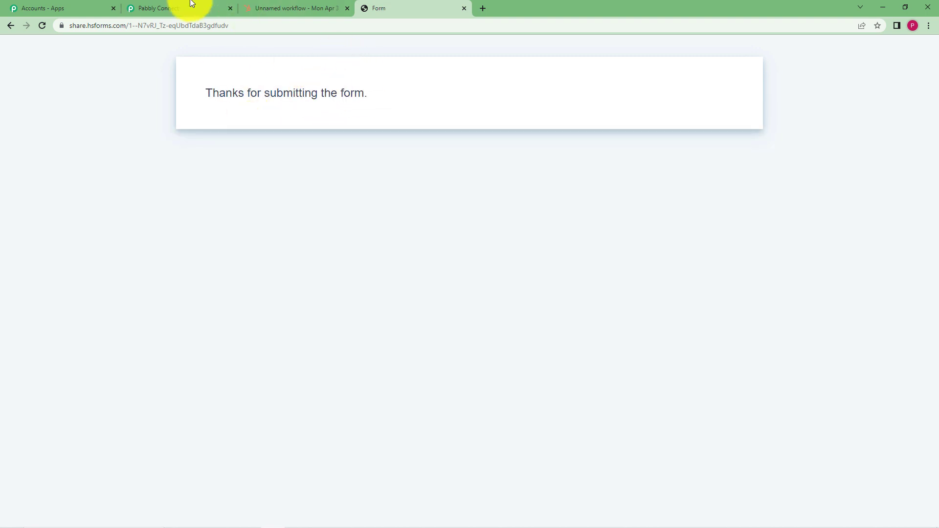
- Switch to Pabbly Connect and examine the captured webhook response, including the recent conversion event name value
{"action": "left_click", "coordinate": [172, 6]}
{"action": "scroll", "coordinate": [133, 379], "scroll_direction": "down", "scroll_amount": 5}
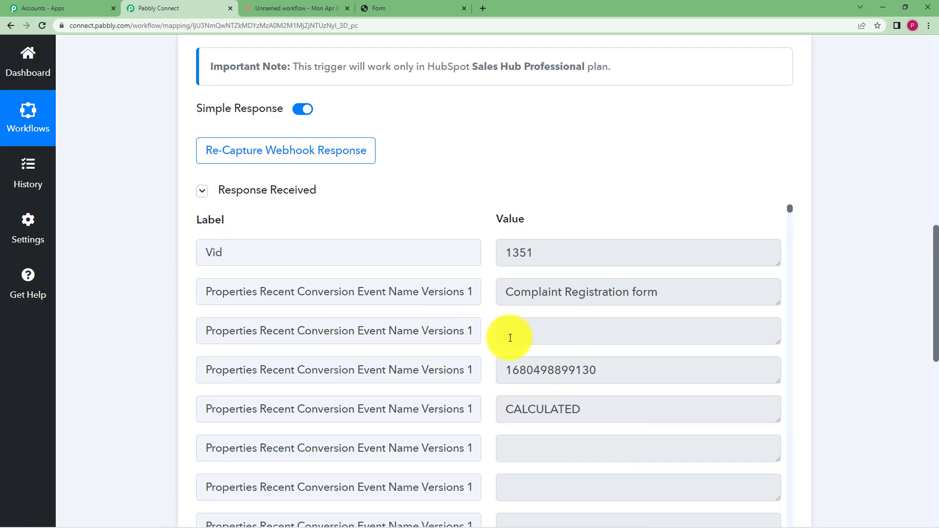
{"action": "scroll", "coordinate": [510, 338], "scroll_direction": "down", "scroll_amount": 10}
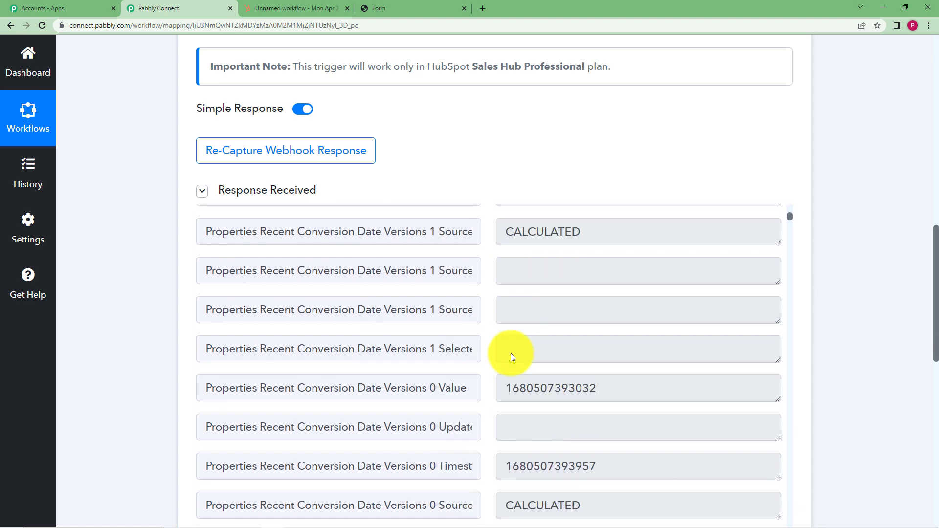
{"action": "scroll", "coordinate": [510, 353], "scroll_direction": "down", "scroll_amount": 6}
{"action": "scroll", "coordinate": [511, 351], "scroll_direction": "up", "scroll_amount": 11}
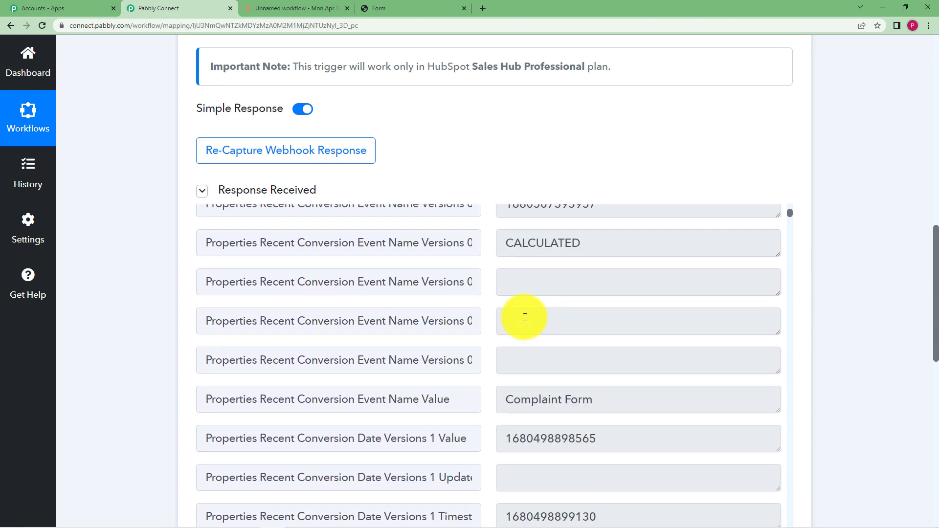
{"action": "scroll", "coordinate": [534, 342], "scroll_direction": "up", "scroll_amount": 2}
{"action": "scroll", "coordinate": [563, 435], "scroll_direction": "down", "scroll_amount": 1}
{"action": "left_click_drag", "start_coordinate": [616, 449], "coordinate": [491, 457]}
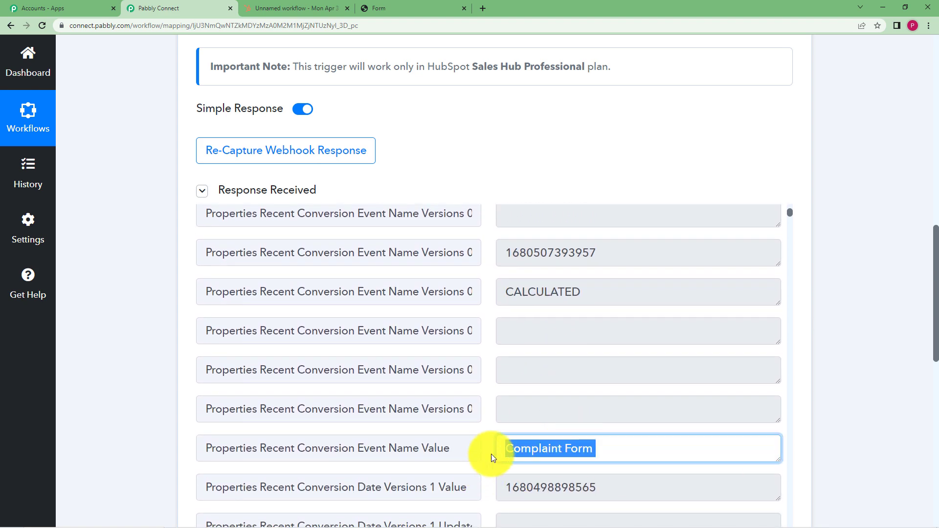
- Examine the phone, issue description, email and first conversion event name values in the captured webhook response
{"action": "scroll", "coordinate": [491, 454], "scroll_direction": "down", "scroll_amount": 15}
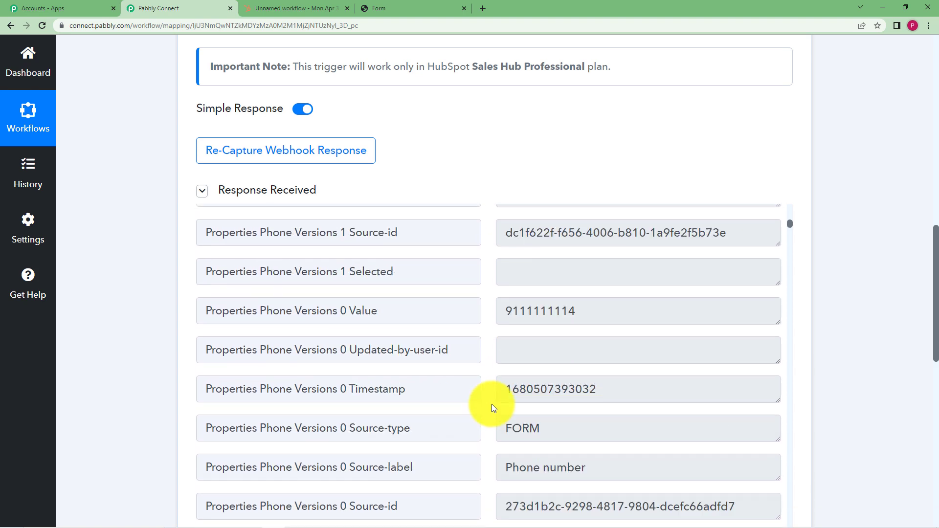
{"action": "scroll", "coordinate": [492, 404], "scroll_direction": "down", "scroll_amount": 8}
{"action": "scroll", "coordinate": [527, 301], "scroll_direction": "up", "scroll_amount": 1}
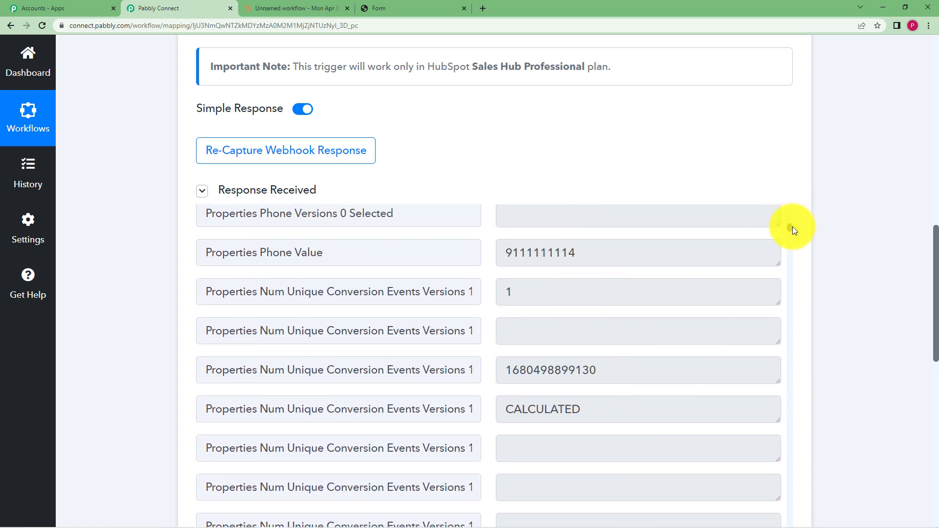
{"action": "left_click_drag", "start_coordinate": [792, 227], "coordinate": [827, 477]}
{"action": "scroll", "coordinate": [744, 412], "scroll_direction": "up", "scroll_amount": 4}
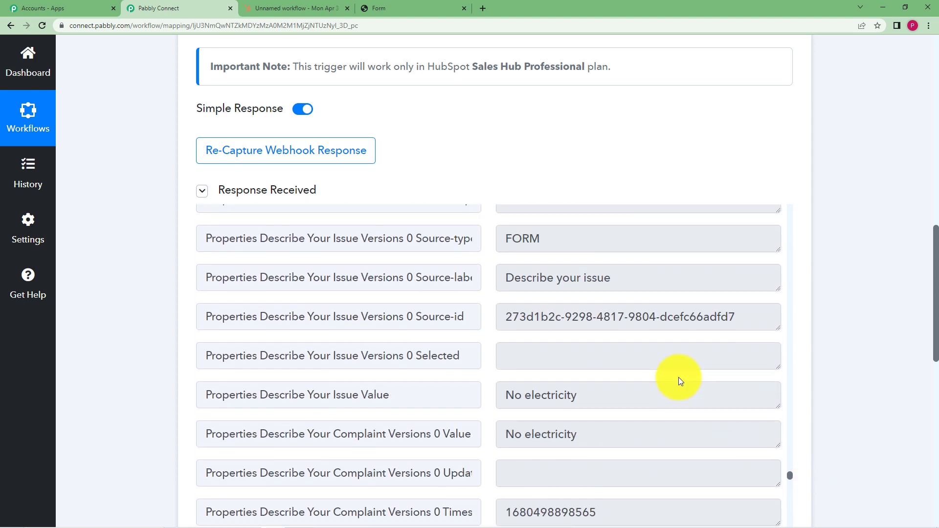
{"action": "triple_click", "coordinate": [536, 405]}
{"action": "scroll", "coordinate": [556, 297], "scroll_direction": "up", "scroll_amount": 4}
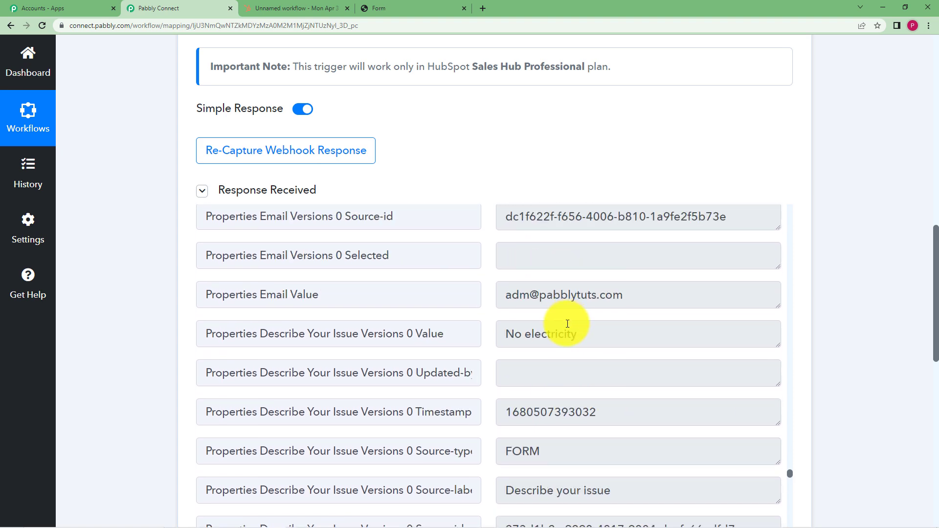
{"action": "scroll", "coordinate": [567, 323], "scroll_direction": "up", "scroll_amount": 3}
{"action": "left_click_drag", "start_coordinate": [636, 424], "coordinate": [477, 440]}
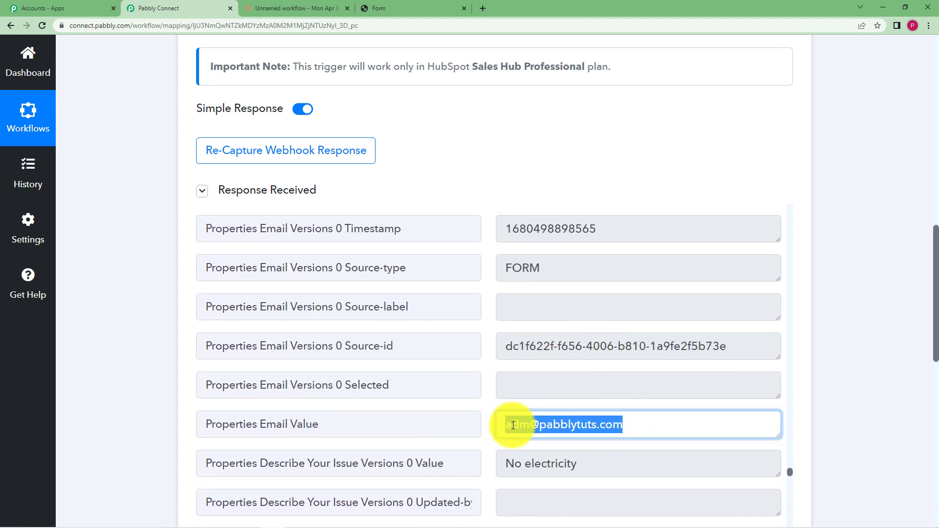
{"action": "scroll", "coordinate": [565, 343], "scroll_direction": "up", "scroll_amount": 10}
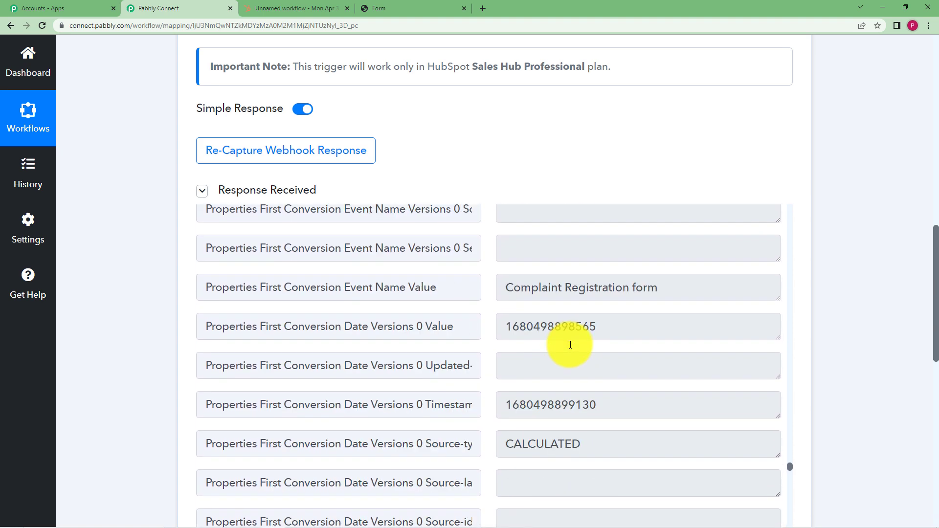
{"action": "scroll", "coordinate": [570, 343], "scroll_direction": "up", "scroll_amount": 3}
{"action": "scroll", "coordinate": [570, 343], "scroll_direction": "down", "scroll_amount": 20}
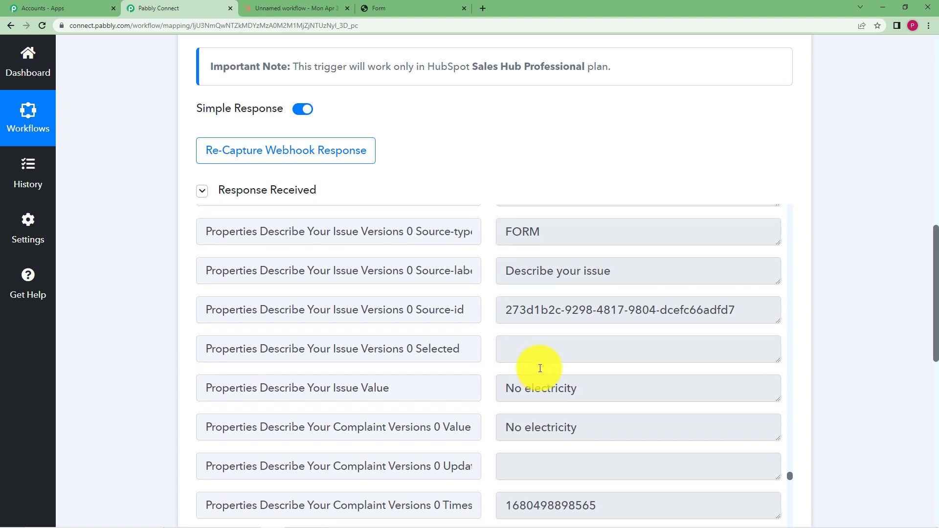
{"action": "scroll", "coordinate": [540, 368], "scroll_direction": "down", "scroll_amount": 15}
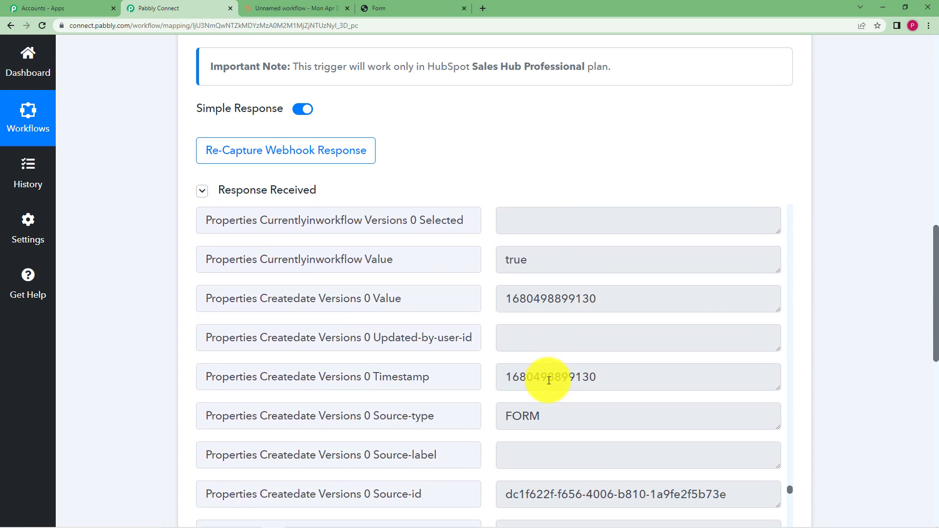
{"action": "scroll", "coordinate": [549, 380], "scroll_direction": "down", "scroll_amount": 10}
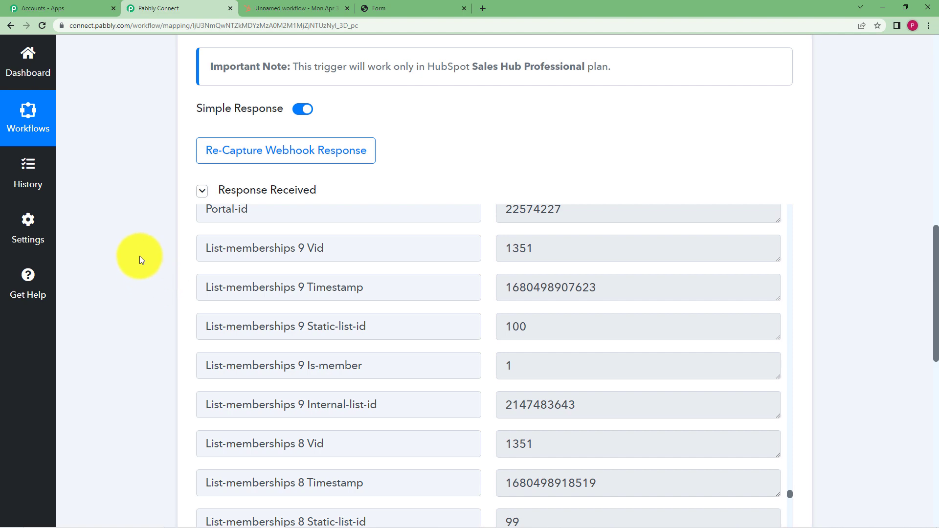
- Collapse the HubSpot CRM trigger and choose Gmail as the app for the workflow's action step
{"action": "scroll", "coordinate": [139, 256], "scroll_direction": "up", "scroll_amount": 8}
{"action": "scroll", "coordinate": [237, 252], "scroll_direction": "up", "scroll_amount": 2}
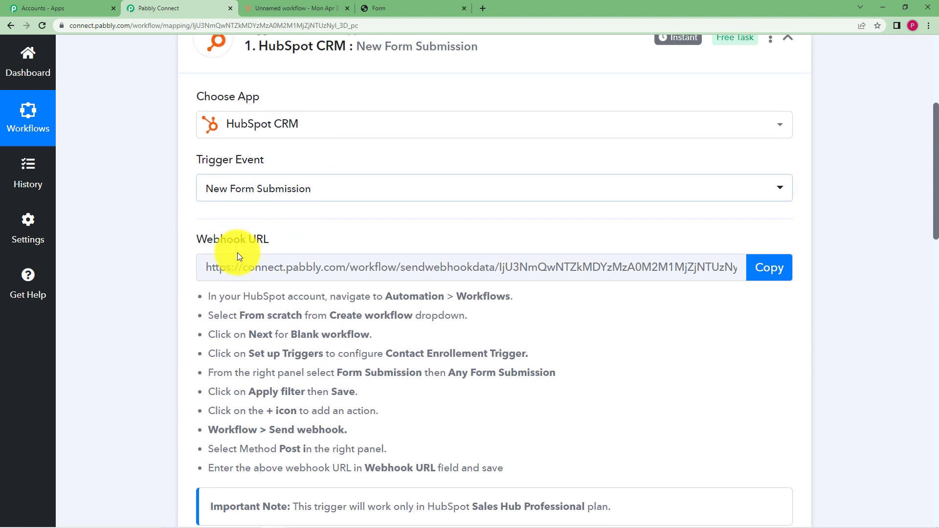
{"action": "scroll", "coordinate": [352, 203], "scroll_direction": "up", "scroll_amount": 4}
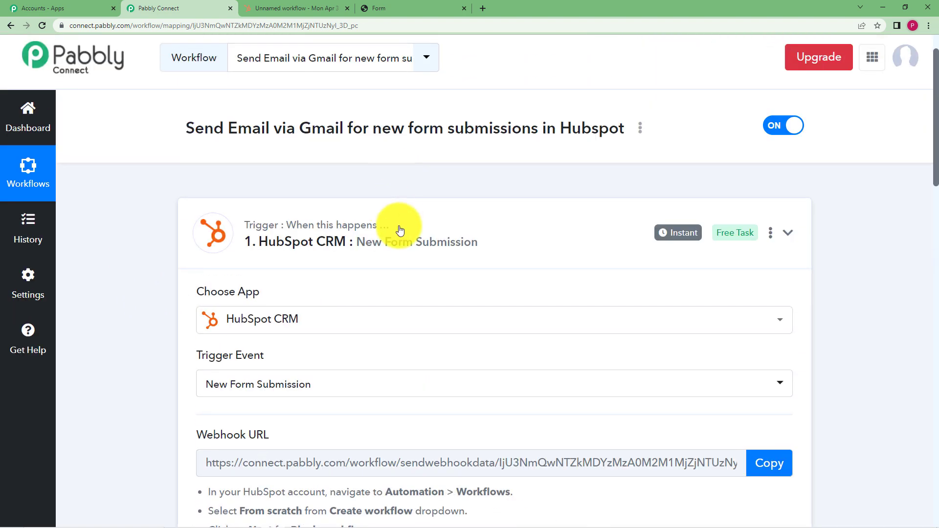
{"action": "left_click", "coordinate": [397, 226]}
{"action": "left_click", "coordinate": [283, 376]}
{"action": "scroll", "coordinate": [203, 394], "scroll_direction": "down", "scroll_amount": 3}
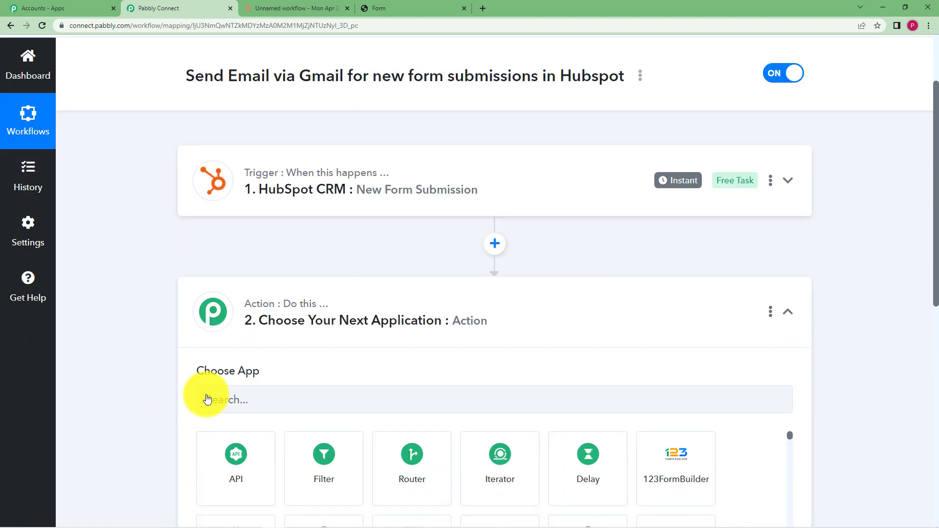
{"action": "left_click", "coordinate": [267, 312]}
{"action": "type", "text": "gmail"}
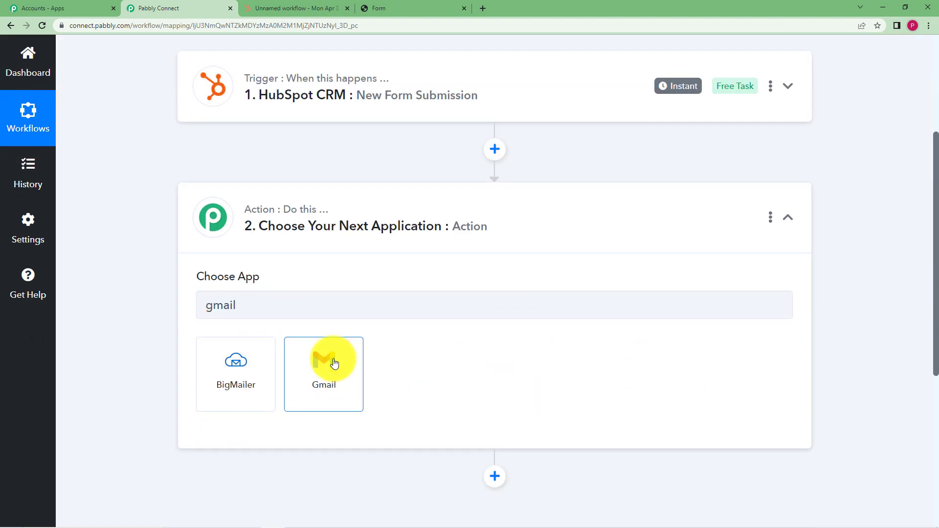
{"action": "left_click", "coordinate": [324, 361]}
- Set the action event of the Gmail step to Send Email
{"action": "left_click", "coordinate": [374, 8]}
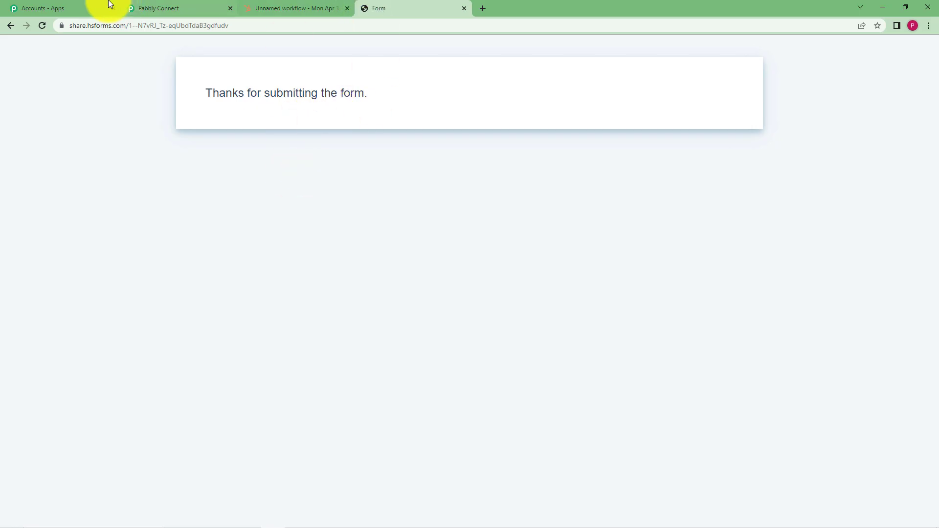
{"action": "left_click", "coordinate": [184, 7]}
{"action": "left_click", "coordinate": [248, 373]}
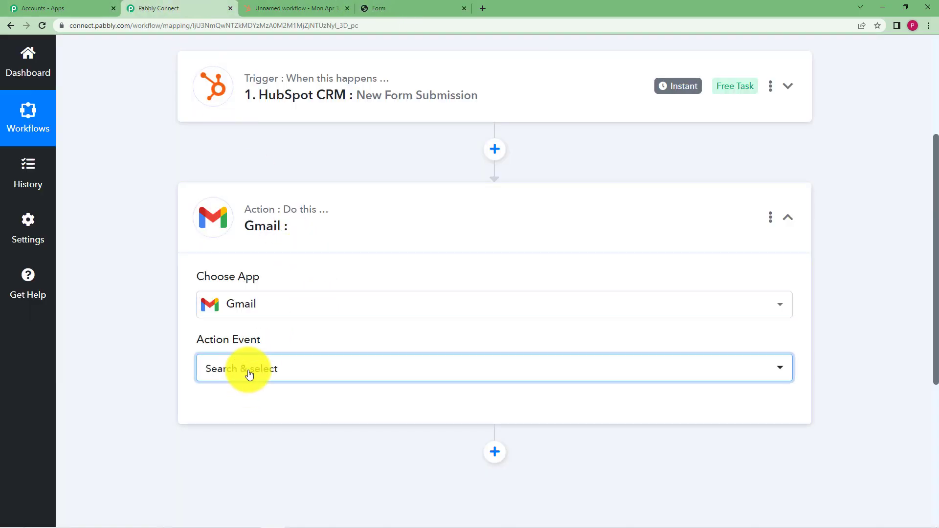
{"action": "left_click", "coordinate": [259, 444]}
- Add a new Gmail connection, choose the Google account and allow Pabbly Connect to access it
{"action": "left_click", "coordinate": [247, 409]}
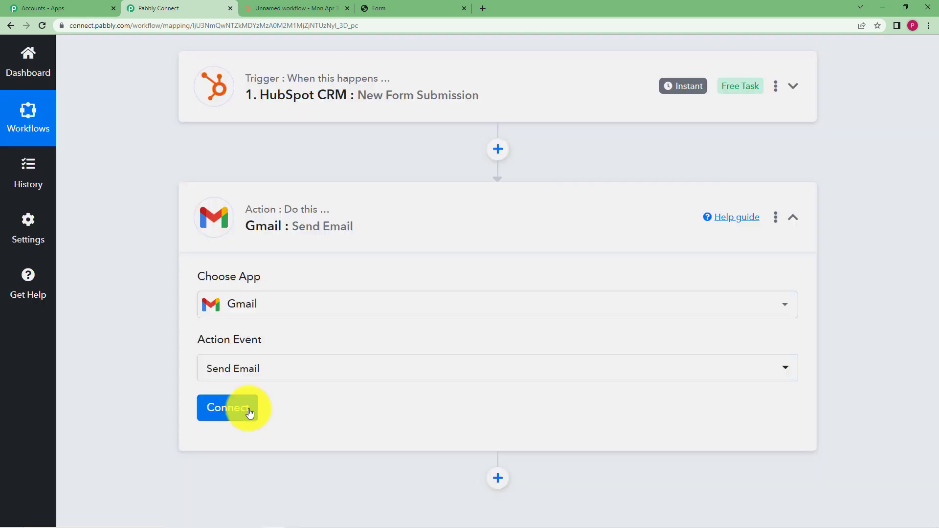
{"action": "left_click", "coordinate": [473, 178]}
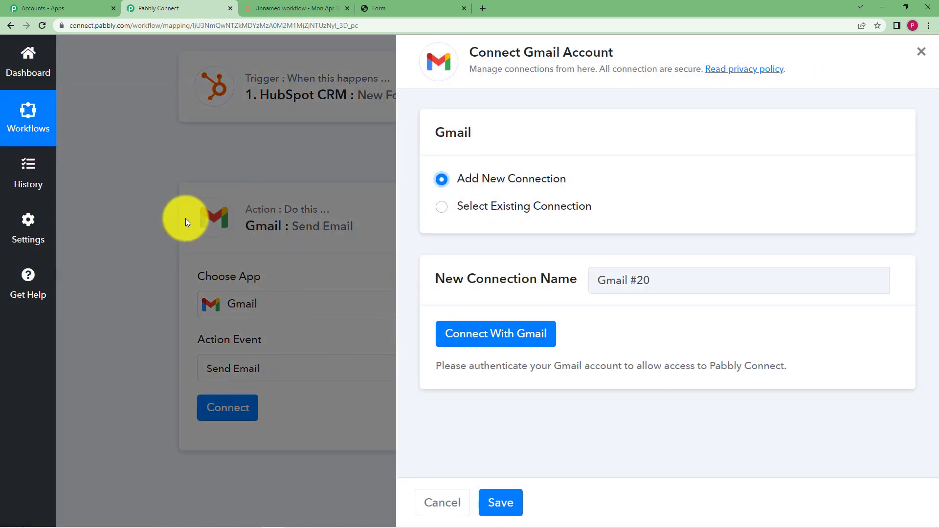
{"action": "left_click", "coordinate": [539, 331]}
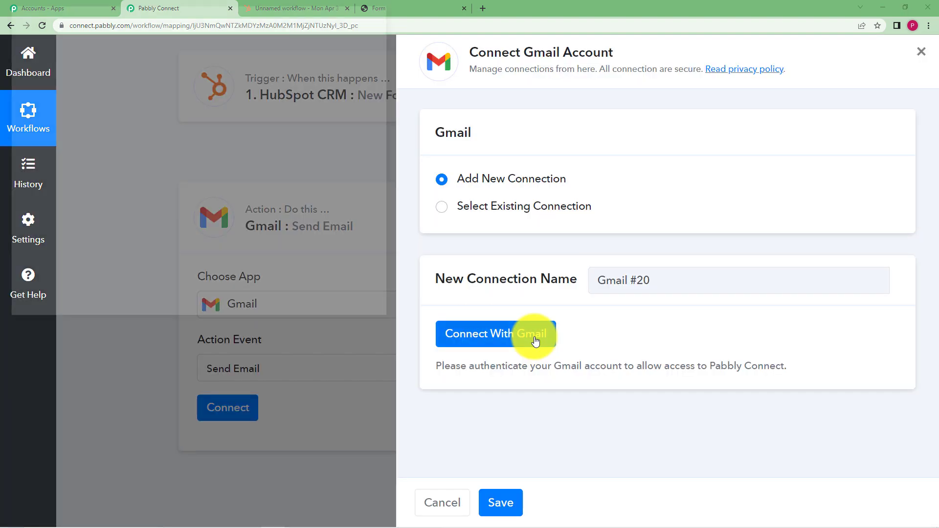
{"action": "left_click", "coordinate": [146, 216]}
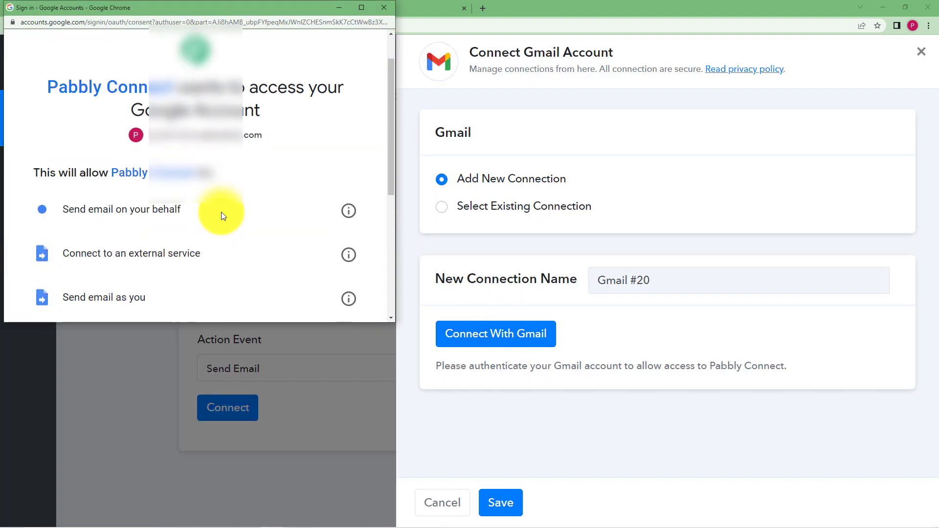
{"action": "scroll", "coordinate": [220, 212], "scroll_direction": "down", "scroll_amount": 4}
{"action": "left_click", "coordinate": [277, 284]}
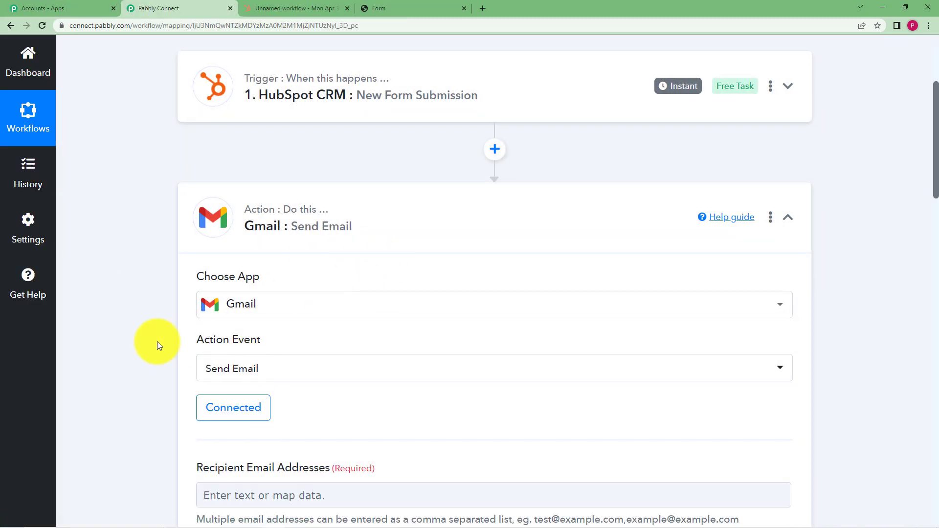
- Review the Send Email action's fields, including recipient addresses, Cc, Bcc, sender name, email subject and reply-to
{"action": "scroll", "coordinate": [244, 313], "scroll_direction": "down", "scroll_amount": 3}
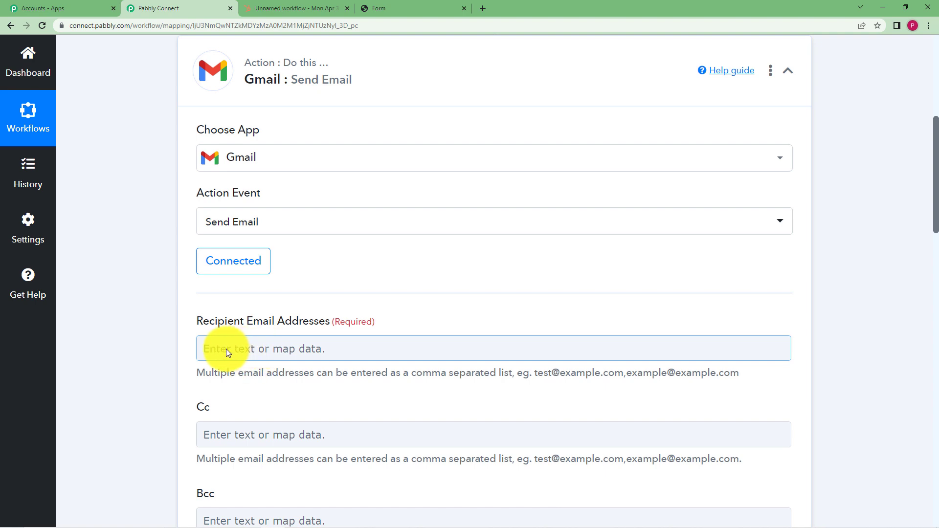
{"action": "scroll", "coordinate": [179, 309], "scroll_direction": "down", "scroll_amount": 3}
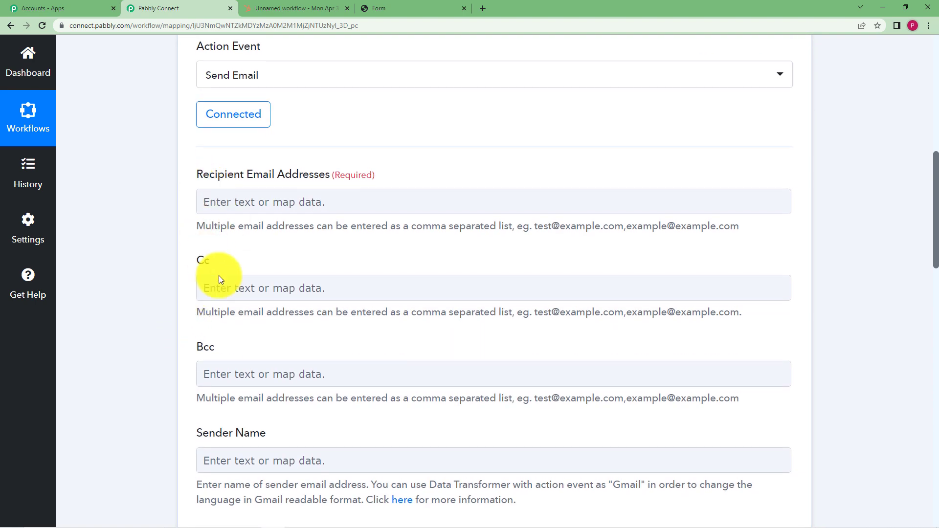
{"action": "scroll", "coordinate": [221, 215], "scroll_direction": "down", "scroll_amount": 1}
{"action": "scroll", "coordinate": [136, 347], "scroll_direction": "down", "scroll_amount": 3}
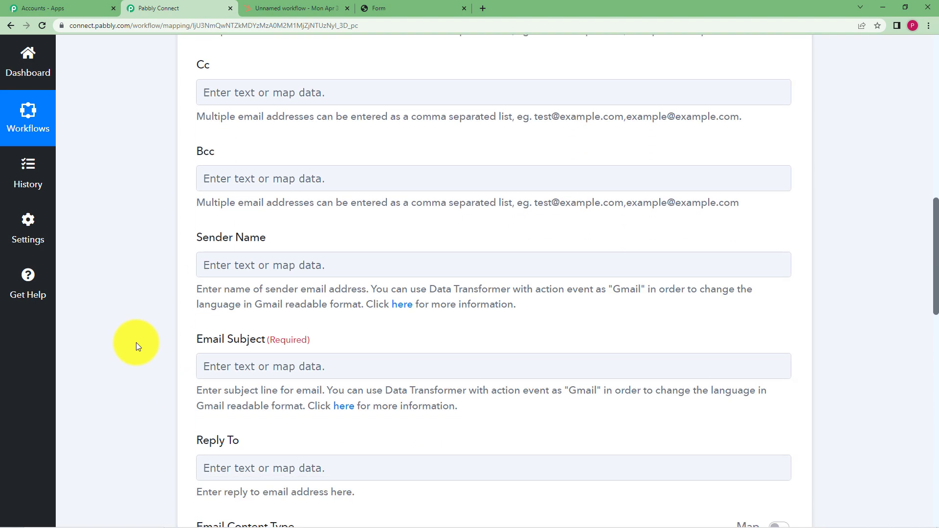
{"action": "scroll", "coordinate": [142, 347], "scroll_direction": "down", "scroll_amount": 2}
{"action": "scroll", "coordinate": [155, 345], "scroll_direction": "up", "scroll_amount": 4}
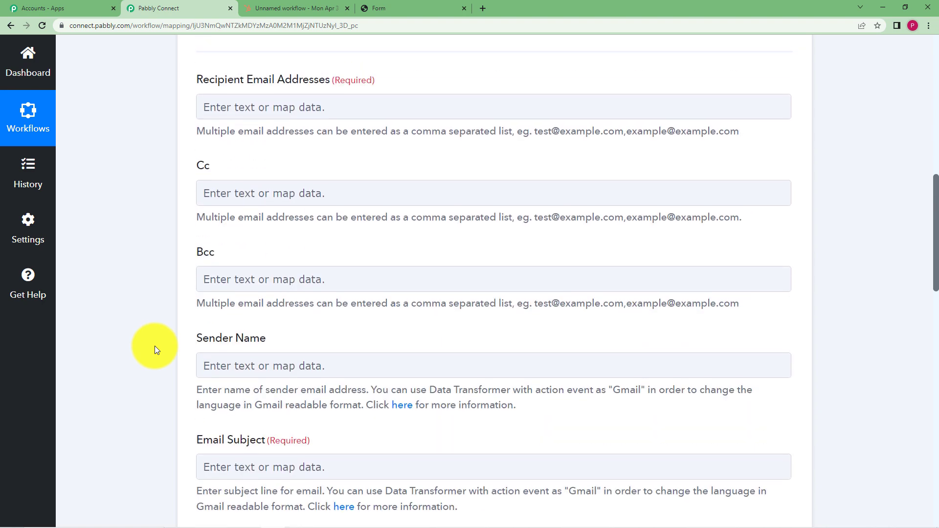
{"action": "scroll", "coordinate": [154, 346], "scroll_direction": "up", "scroll_amount": 5}
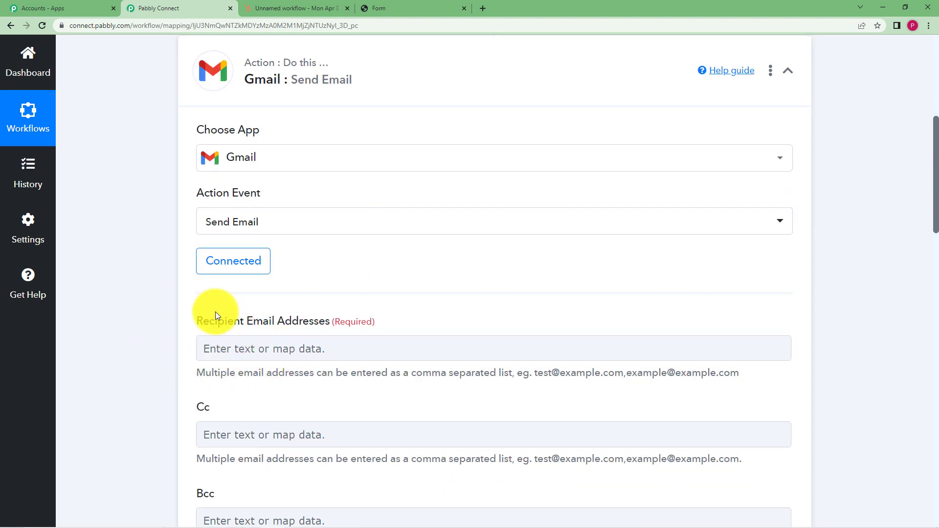
{"action": "scroll", "coordinate": [150, 320], "scroll_direction": "down", "scroll_amount": 2}
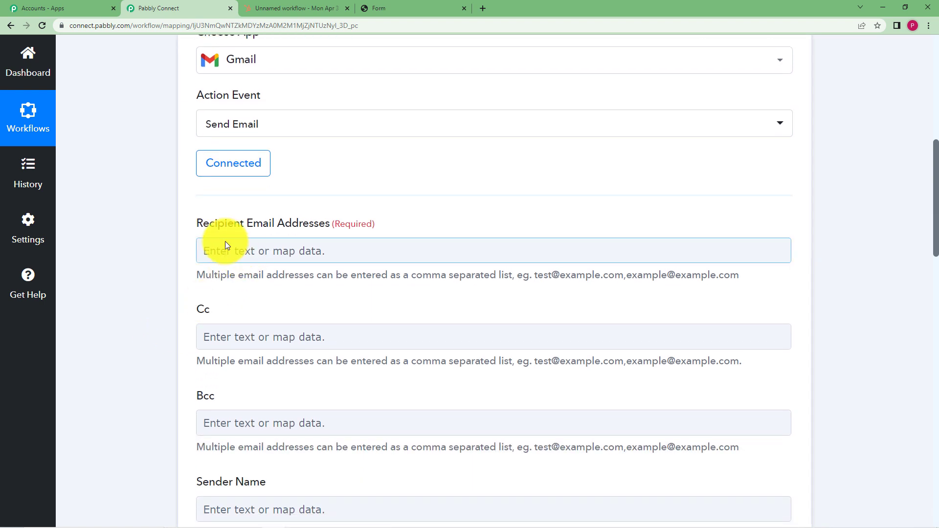
{"action": "left_click", "coordinate": [219, 424]}
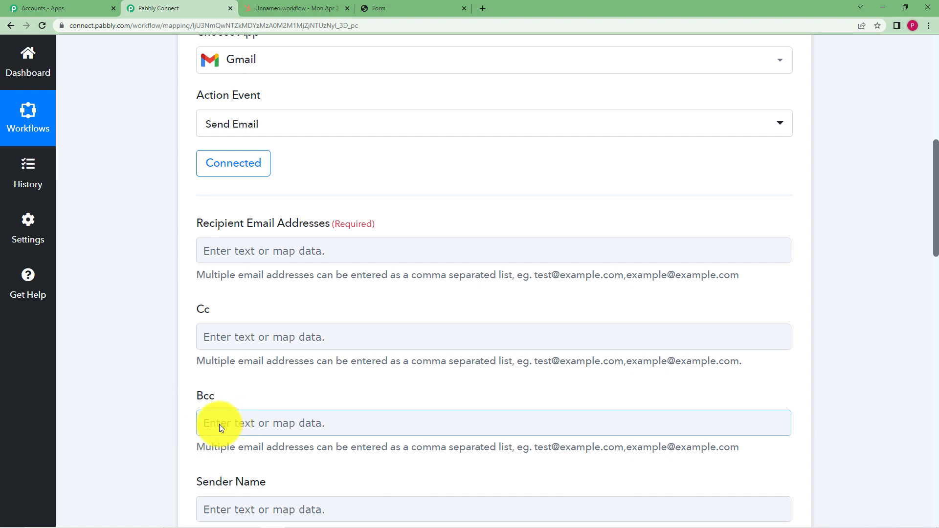
- Look through the HubSpot New Form Submission data available for mapping into the Recipient Email Addresses field
{"action": "left_click", "coordinate": [222, 256]}
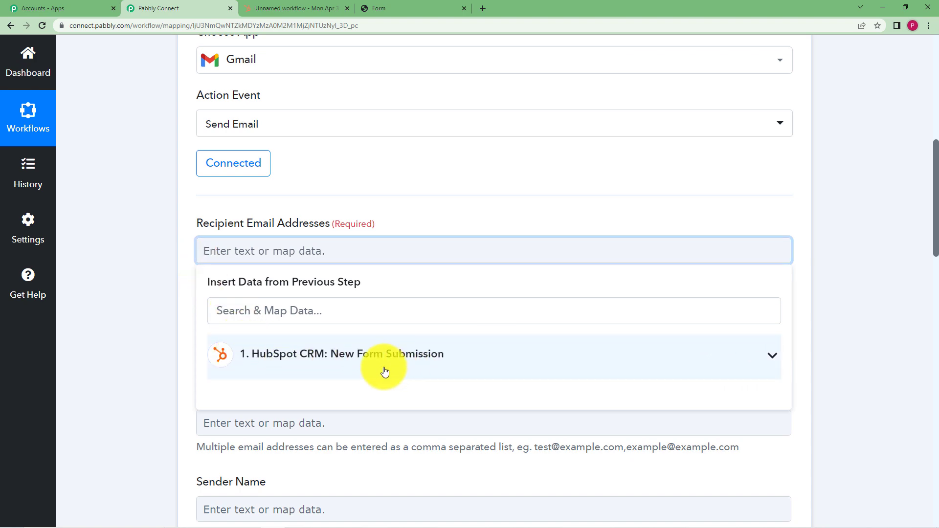
{"action": "scroll", "coordinate": [156, 377], "scroll_direction": "down", "scroll_amount": 3}
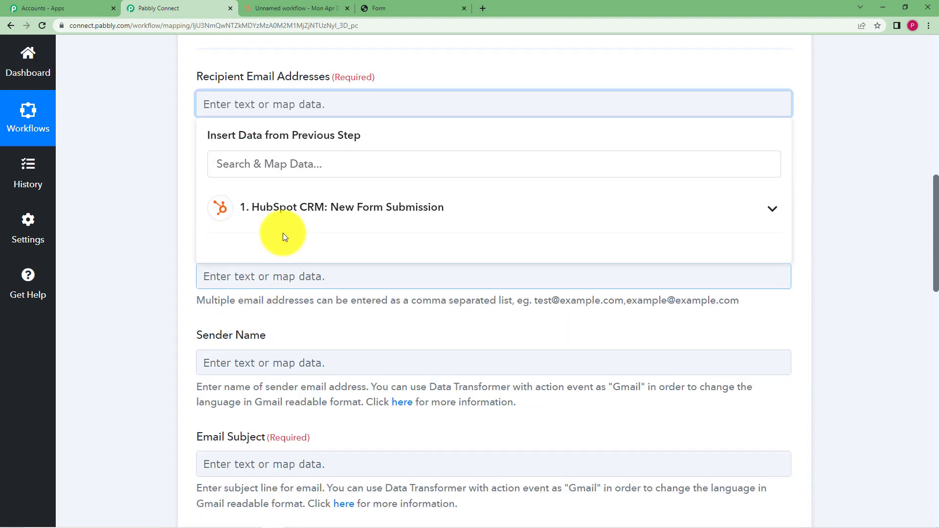
{"action": "left_click", "coordinate": [283, 227]}
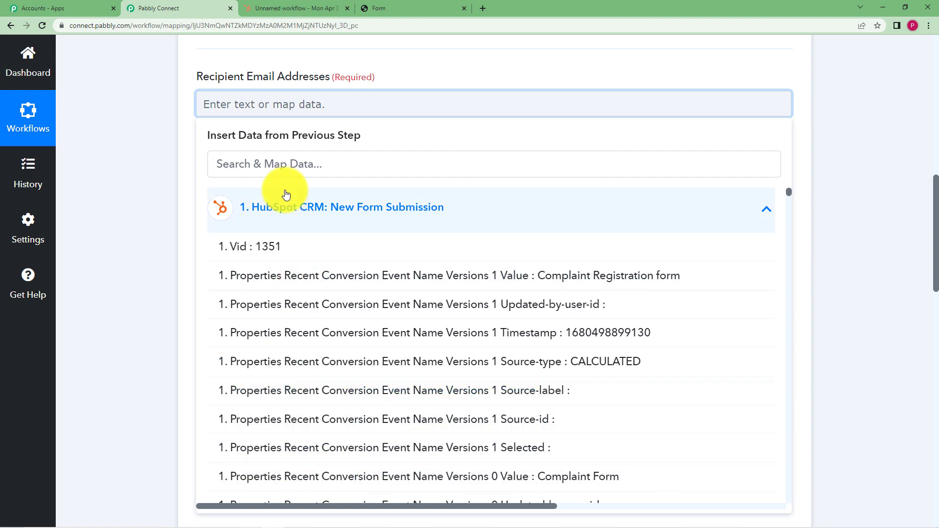
{"action": "left_click", "coordinate": [293, 207]}
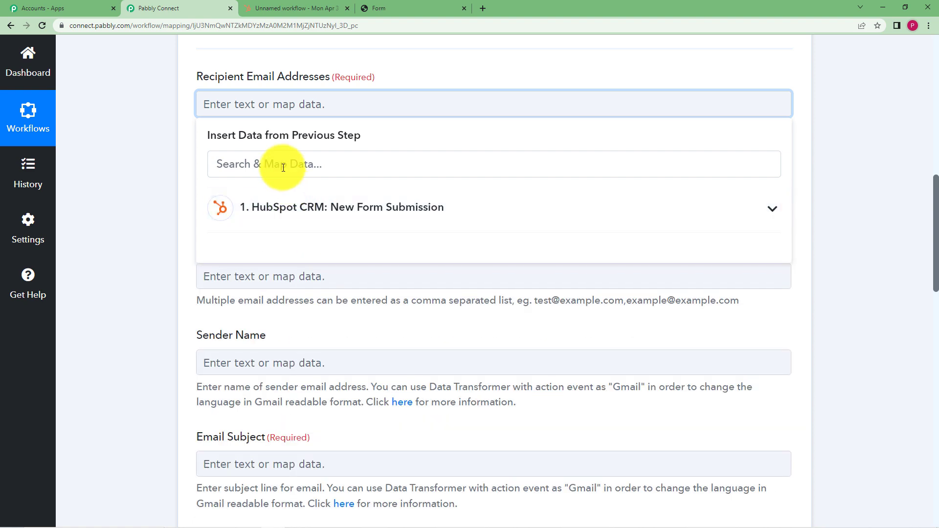
{"action": "left_click", "coordinate": [272, 164]}
{"action": "left_click", "coordinate": [279, 209]}
{"action": "scroll", "coordinate": [300, 338], "scroll_direction": "down", "scroll_amount": 10}
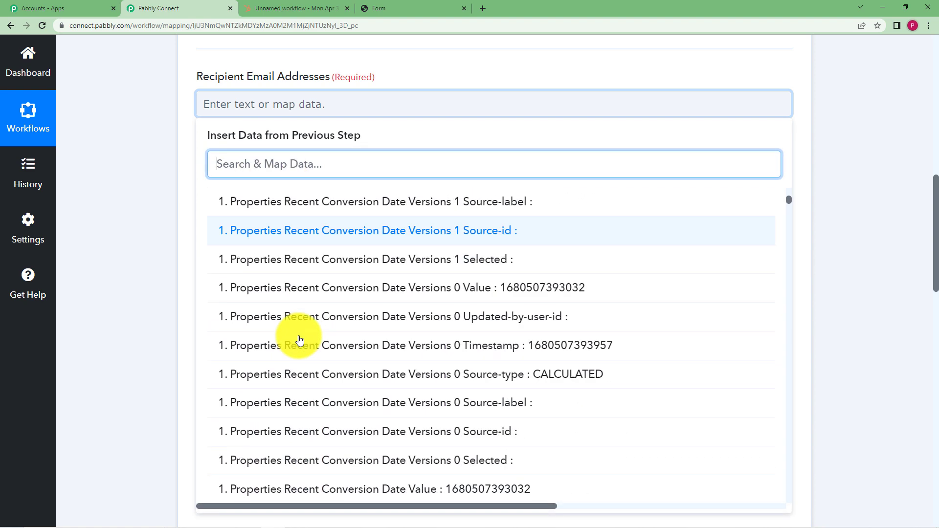
{"action": "scroll", "coordinate": [300, 338], "scroll_direction": "up", "scroll_amount": 7}
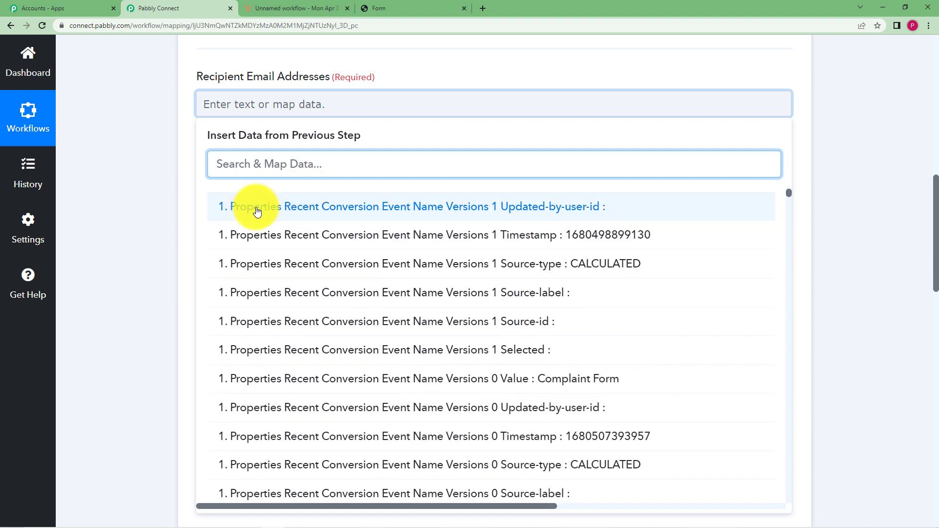
{"action": "scroll", "coordinate": [254, 209], "scroll_direction": "up", "scroll_amount": 2}
{"action": "left_click", "coordinate": [258, 216]}
- Search the mapping data for "@" and map Properties Email Versions 0 Value as the recipient email address
{"action": "left_click", "coordinate": [257, 164]}
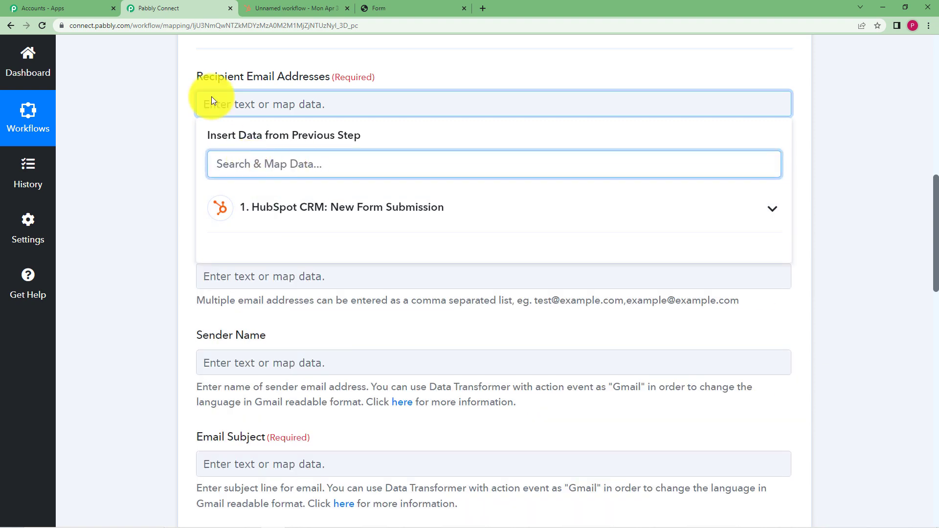
{"action": "type", "text": "@"}
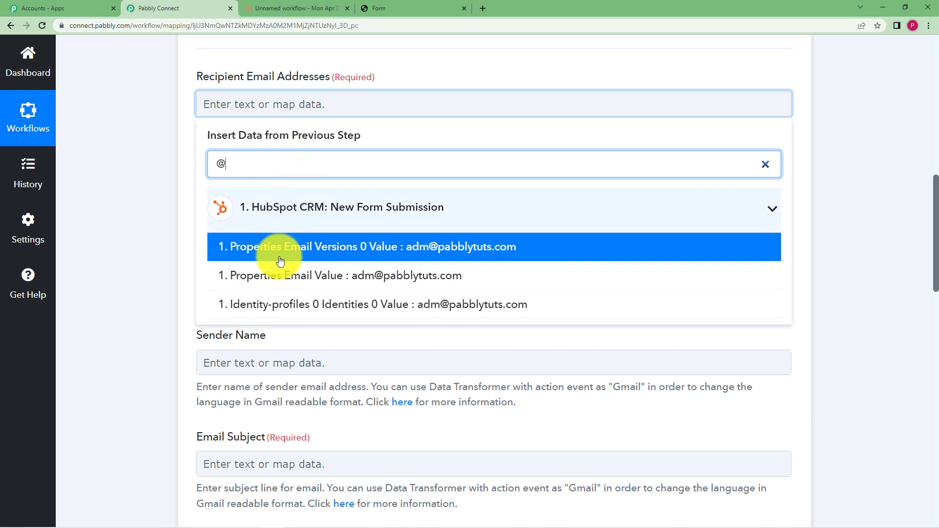
{"action": "left_click", "coordinate": [387, 249]}
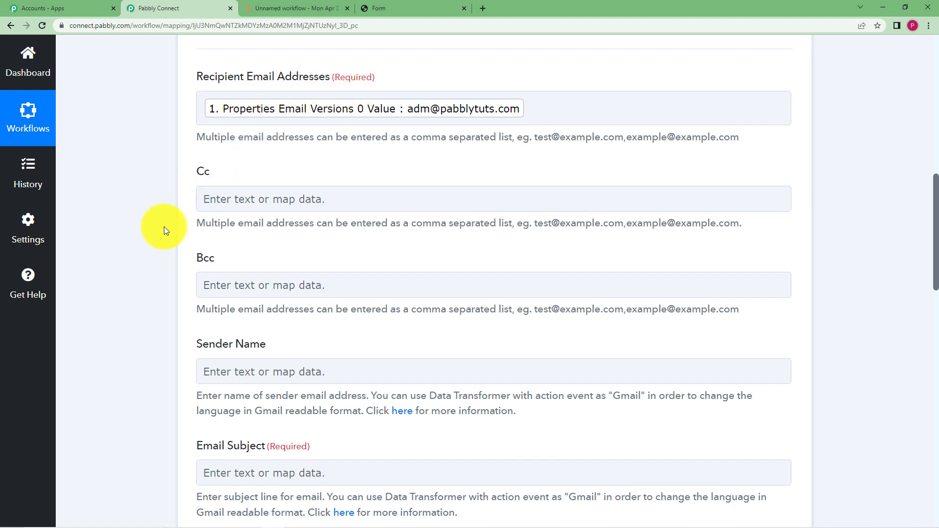
- Map the Sender Name to Form-submissions 1 Form-type : HUBSPOT, searching the mapping data for "hubs"
{"action": "scroll", "coordinate": [163, 227], "scroll_direction": "down", "scroll_amount": 3}
{"action": "left_click", "coordinate": [235, 227]}
{"action": "left_click", "coordinate": [254, 289]}
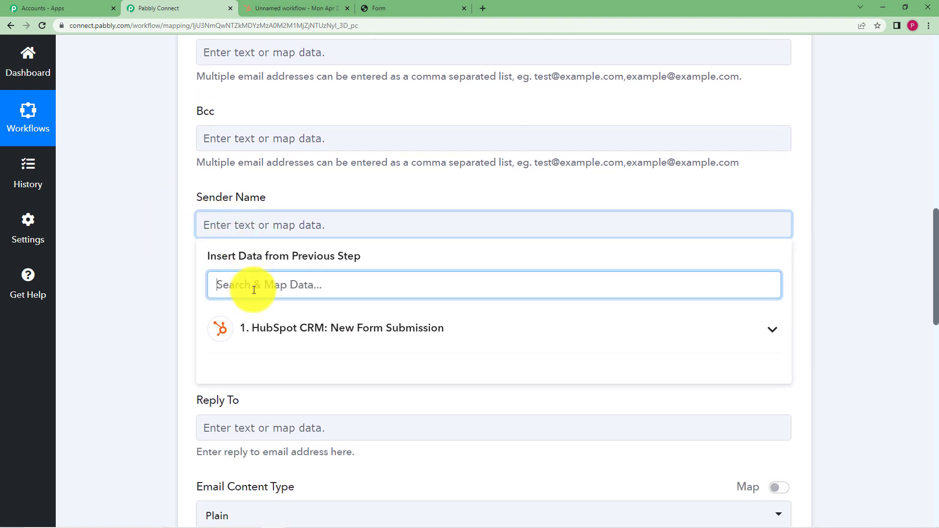
{"action": "type", "text": "hu"}
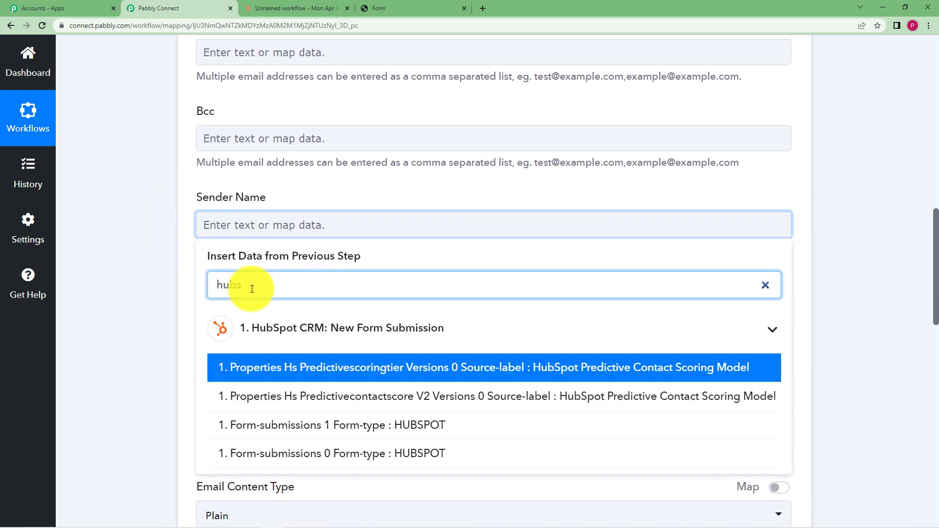
{"action": "type", "text": "bs"}
{"action": "left_click", "coordinate": [329, 426]}
{"action": "left_click", "coordinate": [179, 310]}
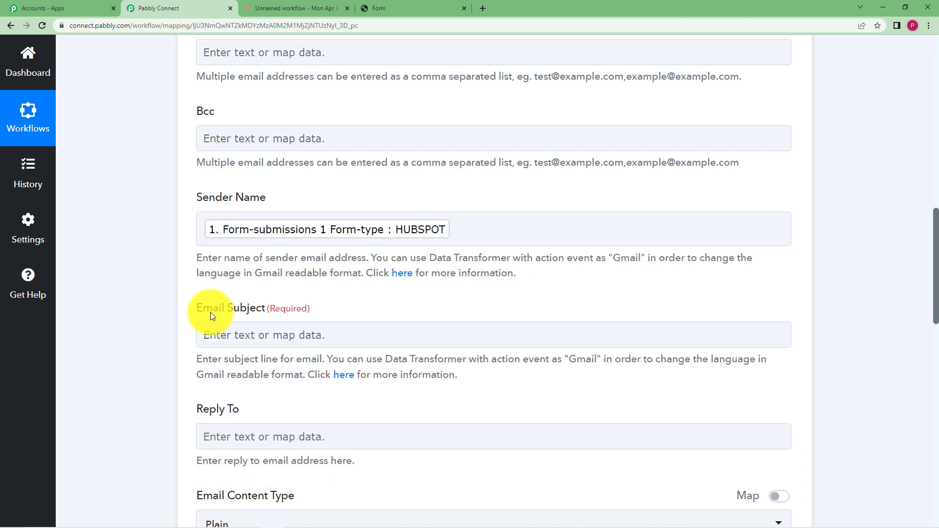
- Map the Email Subject to Properties Recent Conversion Event Name Versions 0 Value : Complaint Form, searching for "compl"
{"action": "left_click", "coordinate": [230, 333]}
{"action": "left_click", "coordinate": [245, 392]}
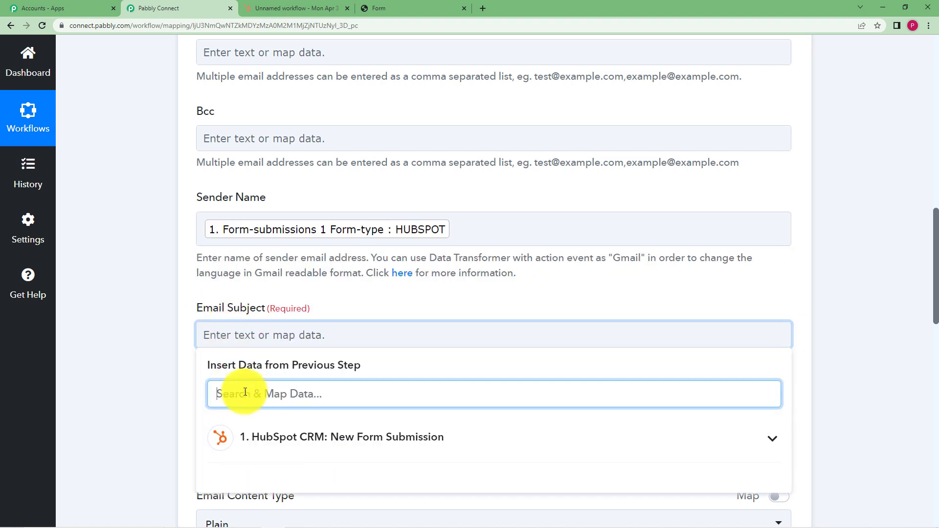
{"action": "scroll", "coordinate": [175, 338], "scroll_direction": "down", "scroll_amount": 2}
{"action": "type", "text": "c"}
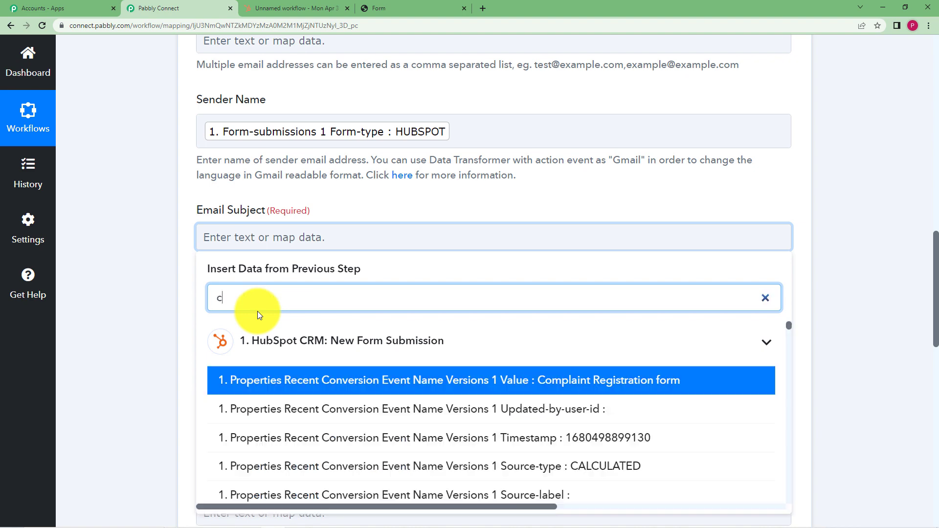
{"action": "type", "text": "ompl"}
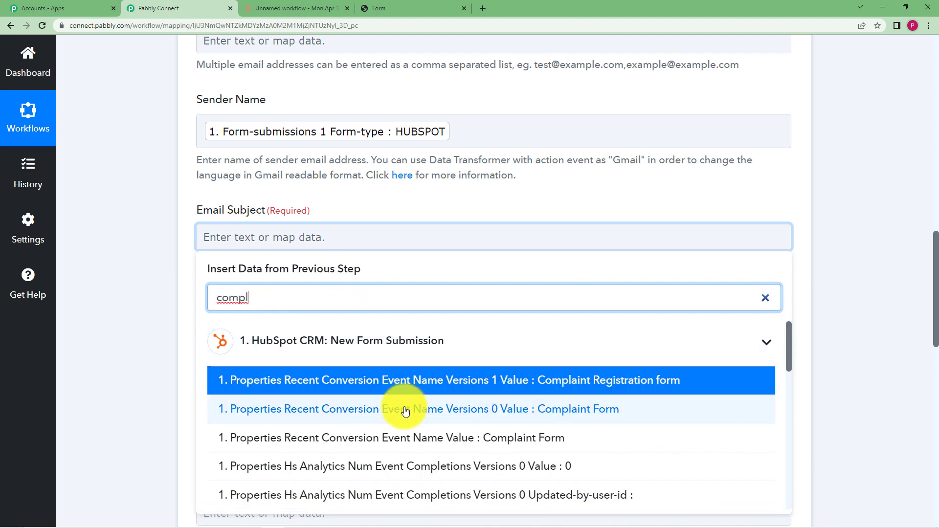
{"action": "left_click", "coordinate": [405, 409]}
{"action": "left_click", "coordinate": [130, 293]}
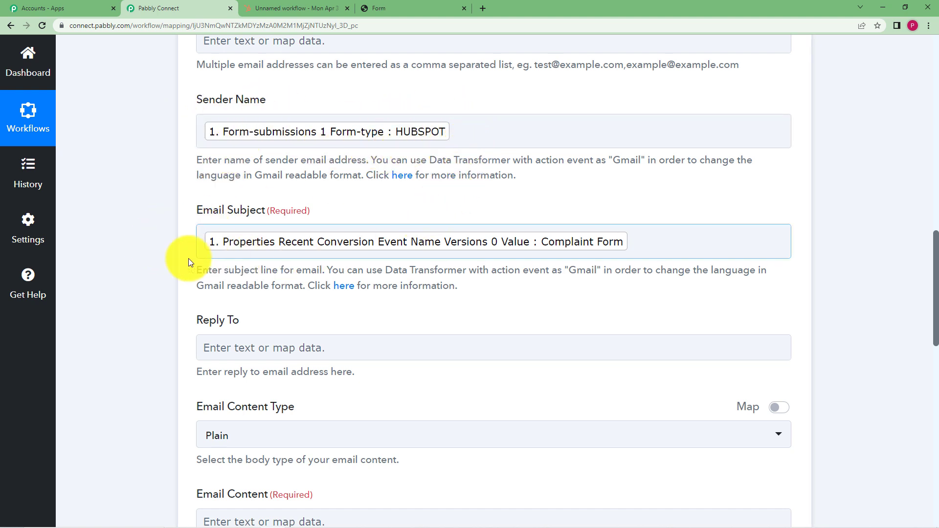
- Choose Plain as the Email Content Type
{"action": "scroll", "coordinate": [169, 257], "scroll_direction": "down", "scroll_amount": 1}
{"action": "scroll", "coordinate": [168, 257], "scroll_direction": "down", "scroll_amount": 3}
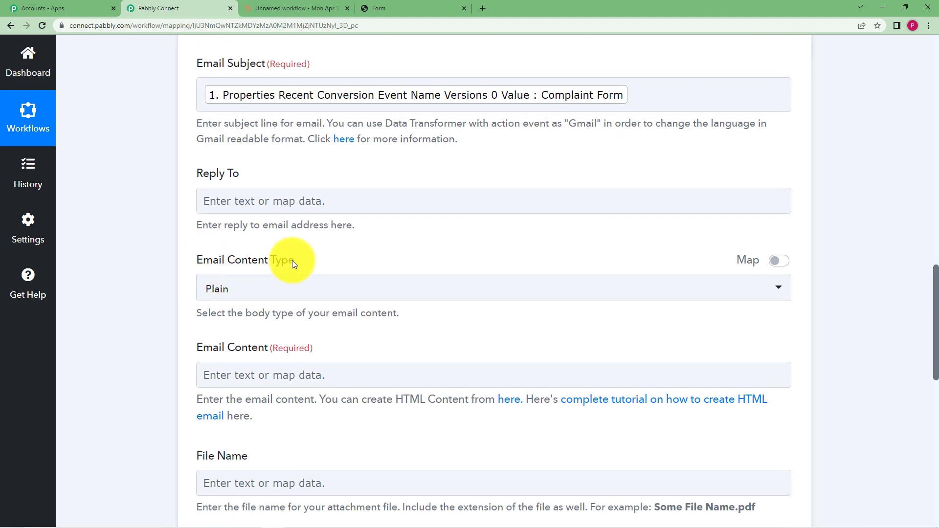
{"action": "left_click", "coordinate": [257, 299]}
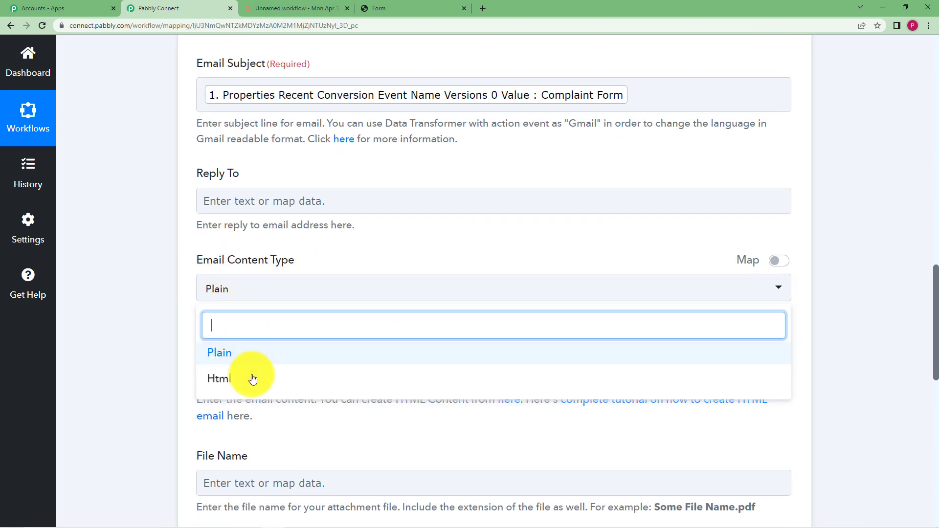
{"action": "left_click", "coordinate": [250, 352]}
- Start the Email Content with "Dear", the mapped Properties Firstname Value and Properties Lastname Value, and a comma
{"action": "scroll", "coordinate": [172, 325], "scroll_direction": "down", "scroll_amount": 3}
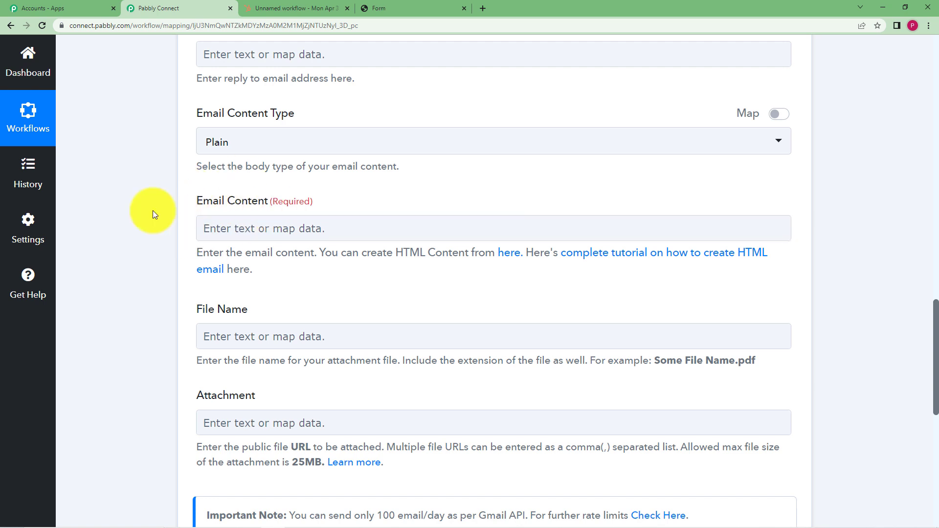
{"action": "left_click", "coordinate": [254, 227]}
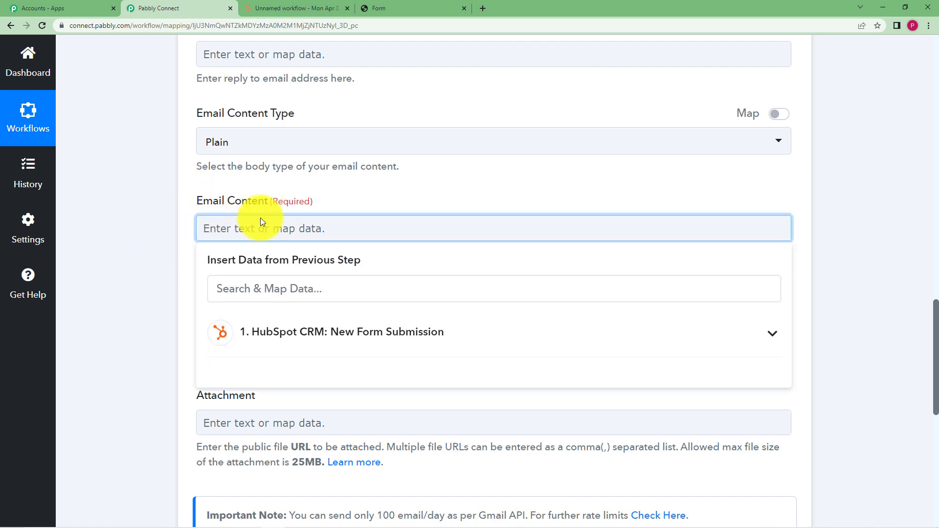
{"action": "type", "text": "Dear"}
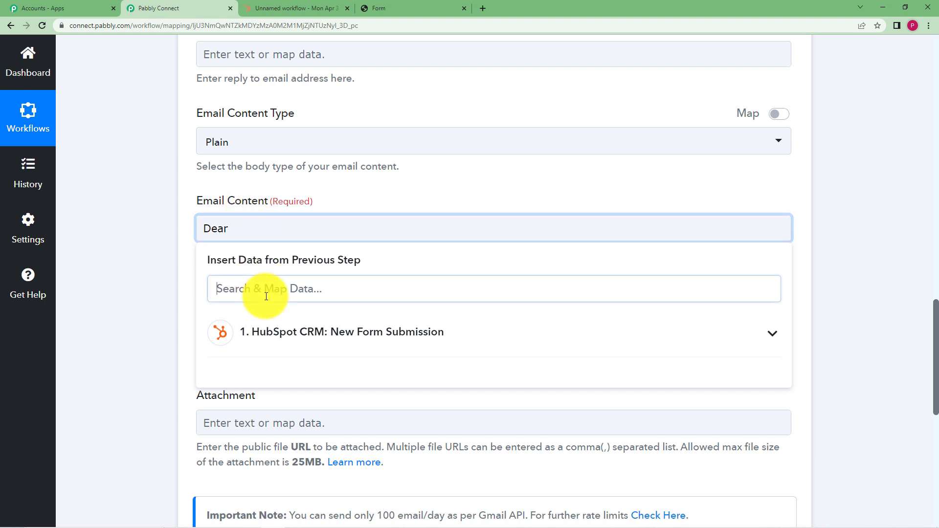
{"action": "left_click", "coordinate": [292, 275]}
{"action": "type", "text": "john"}
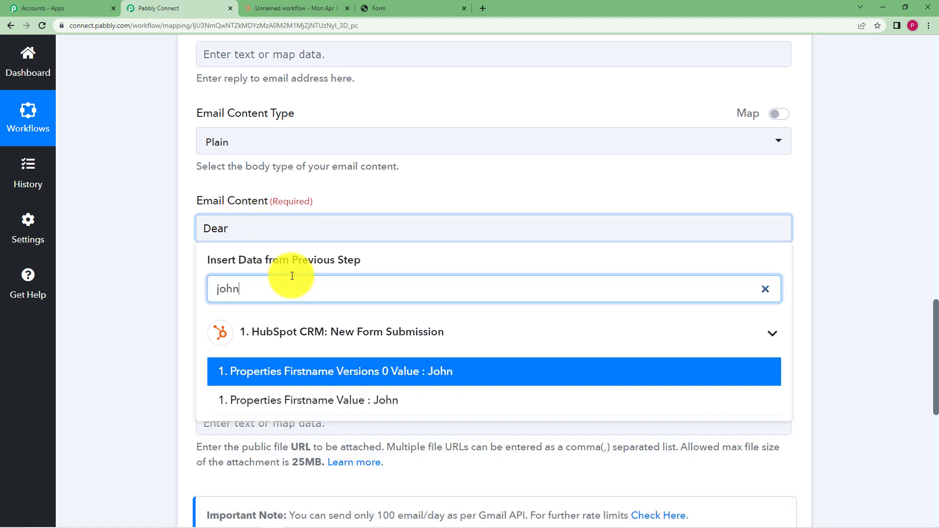
{"action": "left_click", "coordinate": [346, 410]}
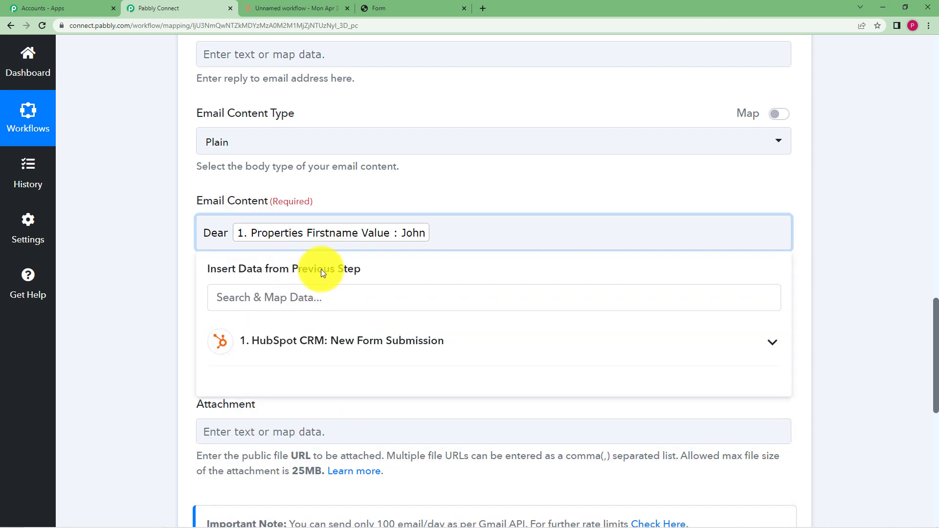
{"action": "left_click", "coordinate": [335, 307]}
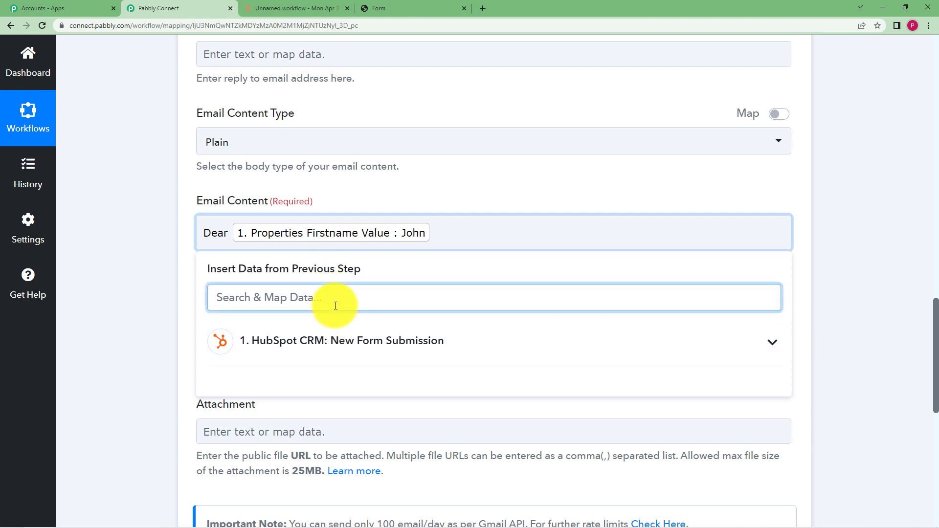
{"action": "type", "text": "leg"}
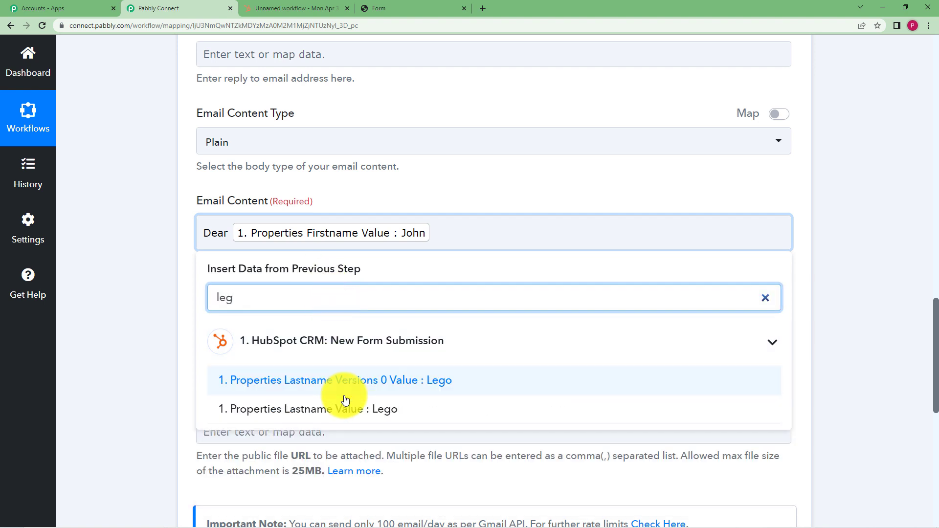
{"action": "left_click", "coordinate": [345, 400]}
{"action": "left_click", "coordinate": [511, 248]}
{"action": "type", "text": ","}
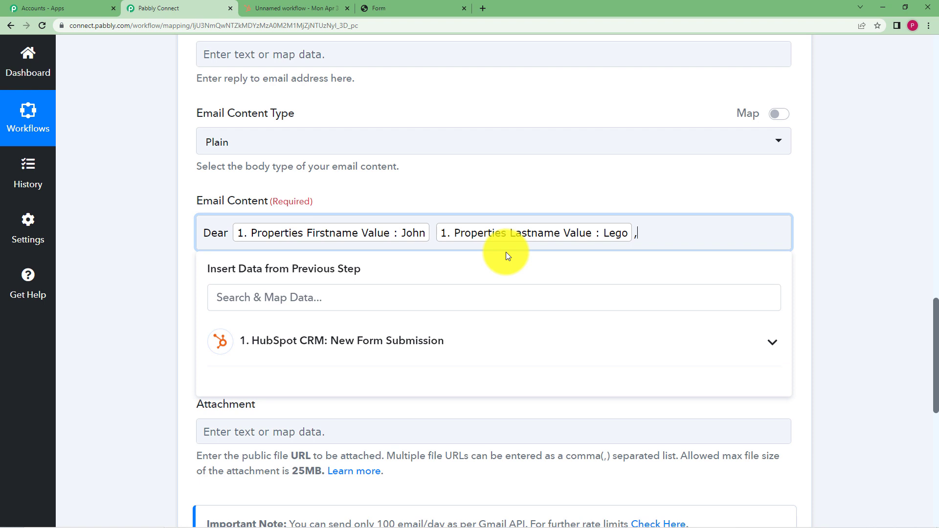
- Add after the greeting in Email Content: "\nWe have successfully recieved your complaint. One of us will get back to you soon.\n Regards"
{"action": "type", "text": "\\nWe have successfully recieve"}
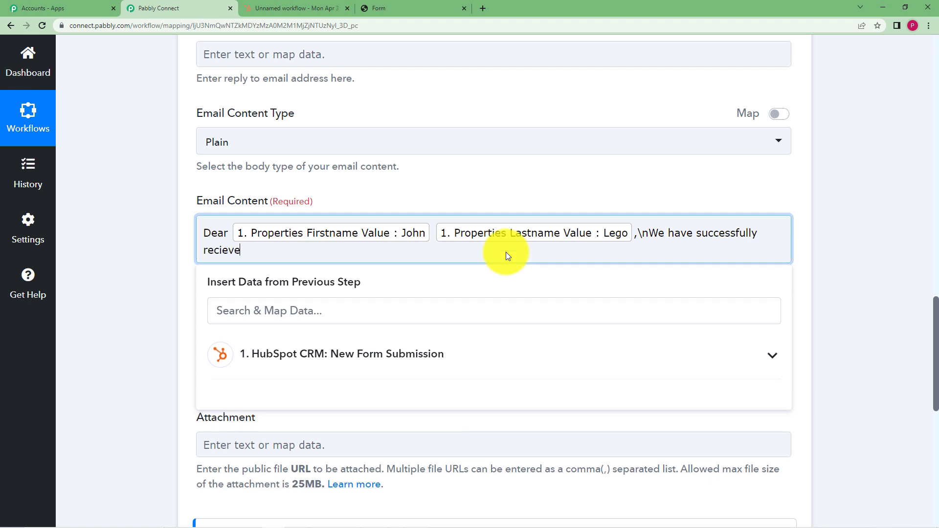
{"action": "type", "text": "d your complaint. One of us will get "}
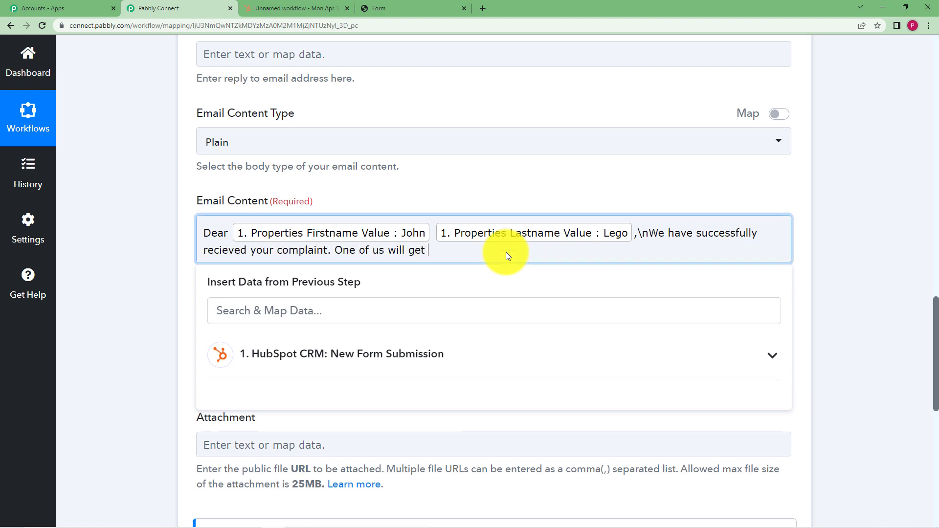
{"action": "type", "text": "back to you soon.\\n Regards"}
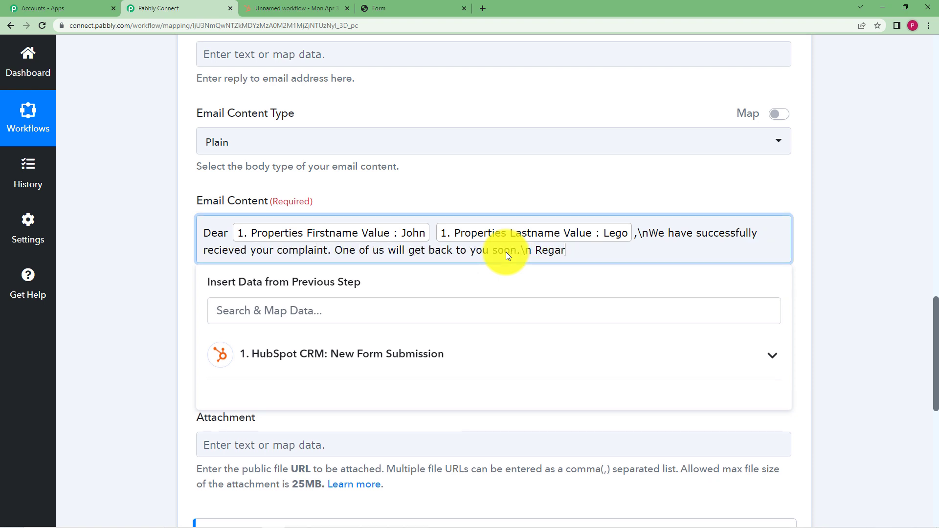
{"action": "left_click", "coordinate": [195, 200]}
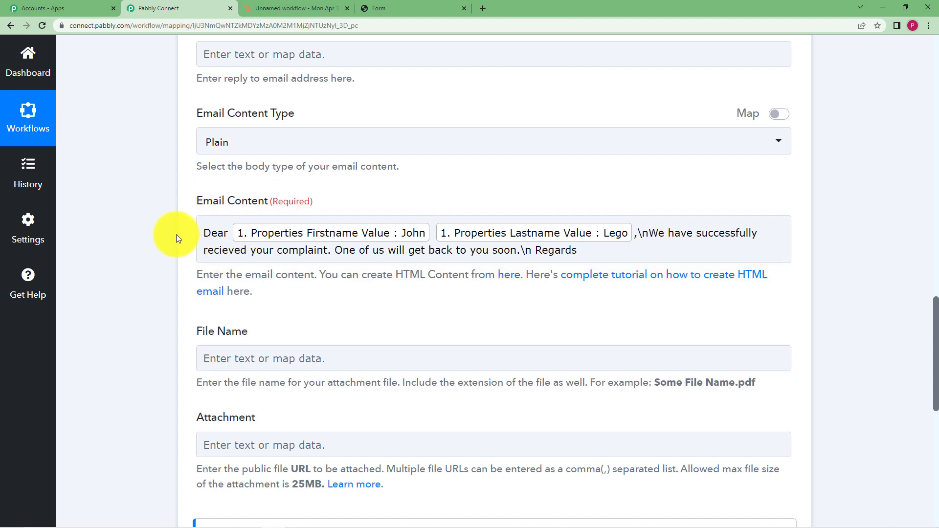
- Save the Gmail step with no file name or attachment and send a test request
{"action": "scroll", "coordinate": [165, 309], "scroll_direction": "down", "scroll_amount": 3}
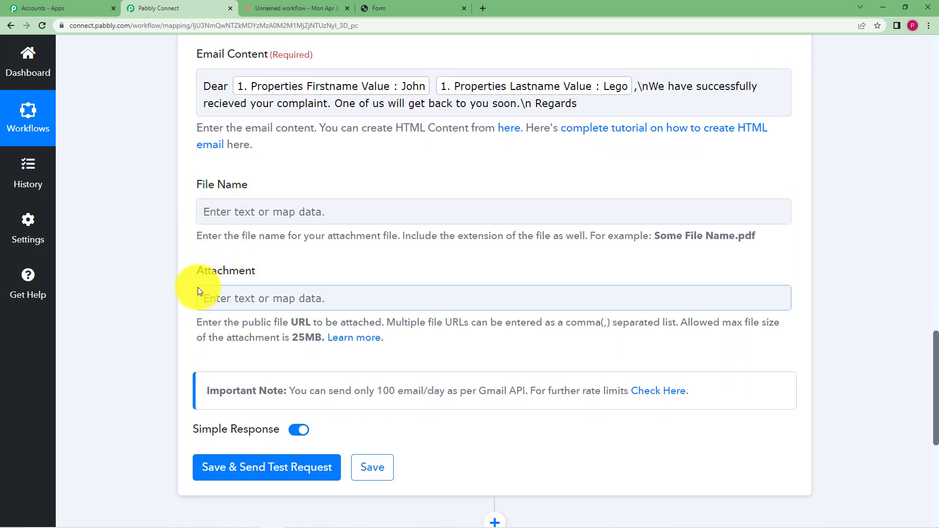
{"action": "scroll", "coordinate": [186, 293], "scroll_direction": "down", "scroll_amount": 2}
{"action": "left_click", "coordinate": [249, 378]}
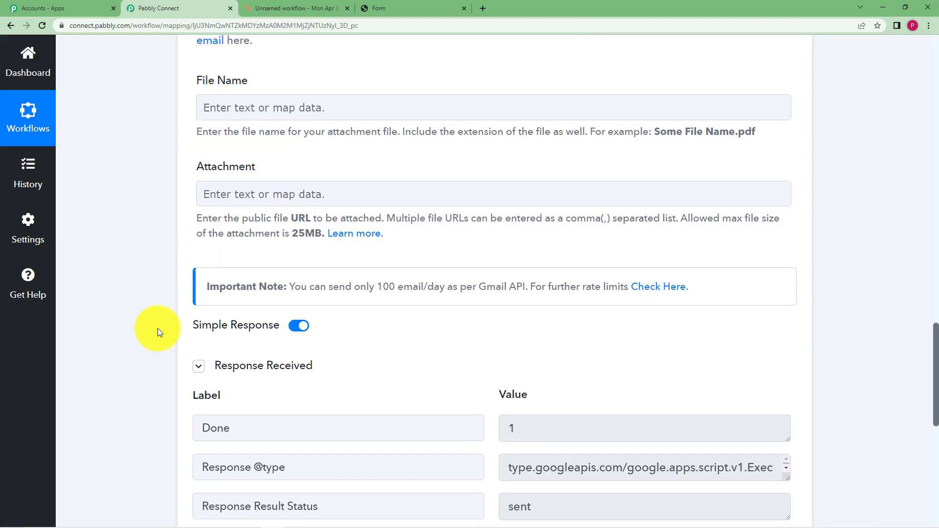
- Check the Response Result Status and Done values in the response received from the test request
{"action": "scroll", "coordinate": [158, 333], "scroll_direction": "down", "scroll_amount": 4}
{"action": "left_click", "coordinate": [528, 319]}
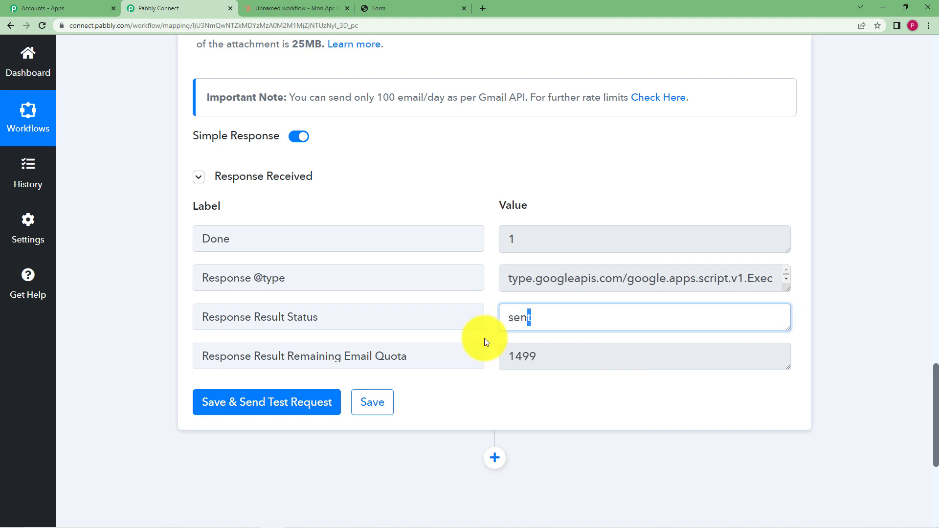
{"action": "key", "text": "ctrl+a"}
{"action": "left_click", "coordinate": [523, 243]}
{"action": "key", "text": "ctrl+a"}
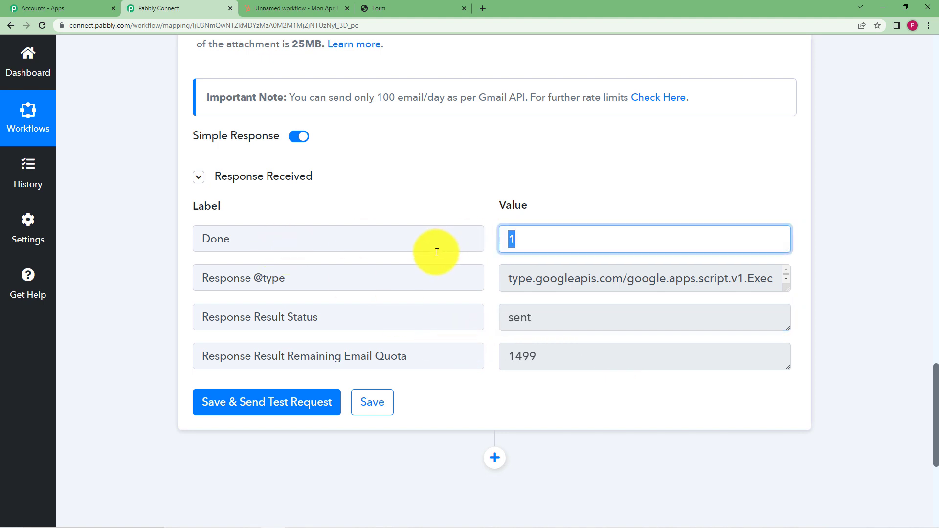
{"action": "left_click", "coordinate": [440, 199]}
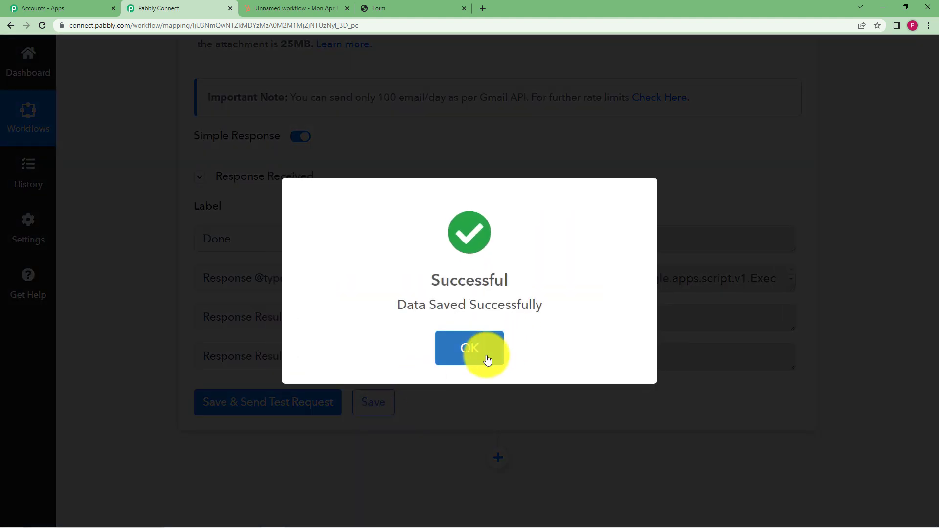
- Acknowledge the saved Gmail step, switch to the Gmail inbox and open the newest HUBSPOT email titled Complaint Form
{"action": "left_click", "coordinate": [487, 358]}
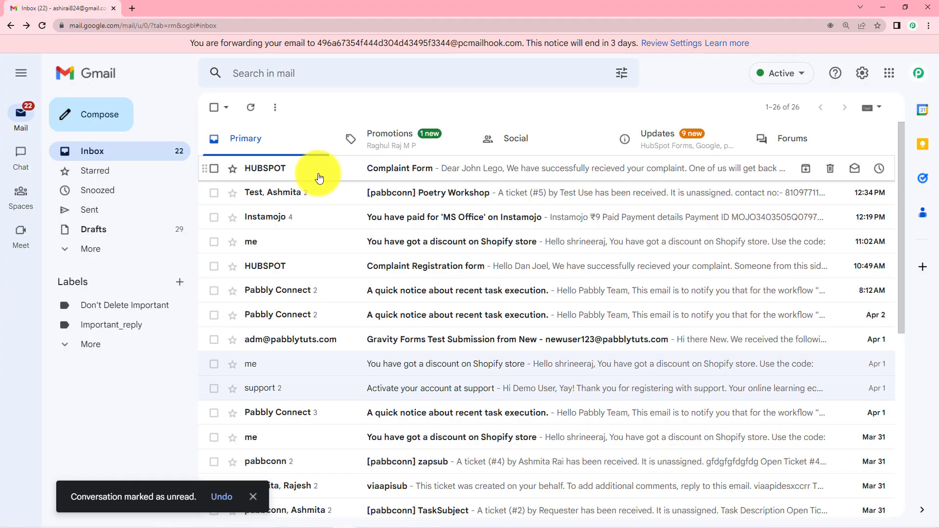
{"action": "left_click", "coordinate": [409, 168]}
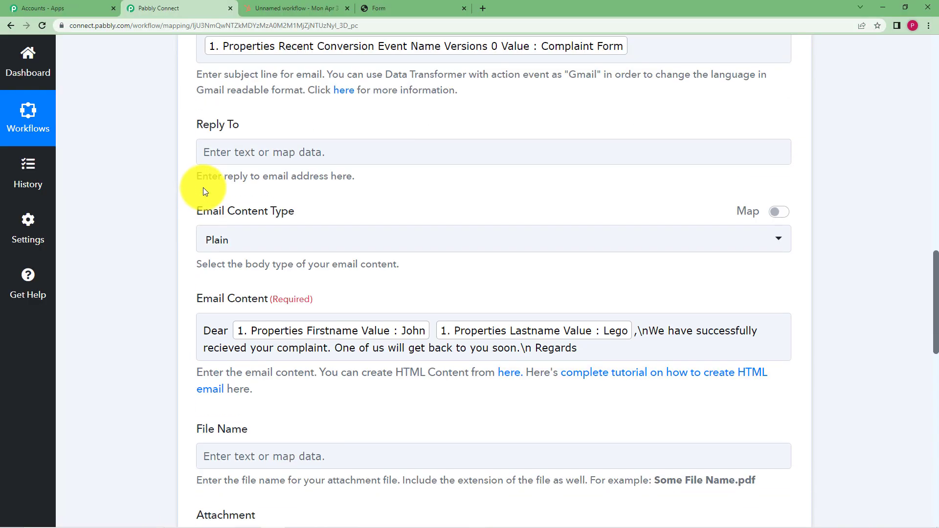
- In the Pabbly Connect workflow, collapse the Gmail action and expand the HubSpot CRM trigger to review its event and webhook URL
{"action": "scroll", "coordinate": [204, 187], "scroll_direction": "up", "scroll_amount": 10}
{"action": "scroll", "coordinate": [210, 183], "scroll_direction": "up", "scroll_amount": 5}
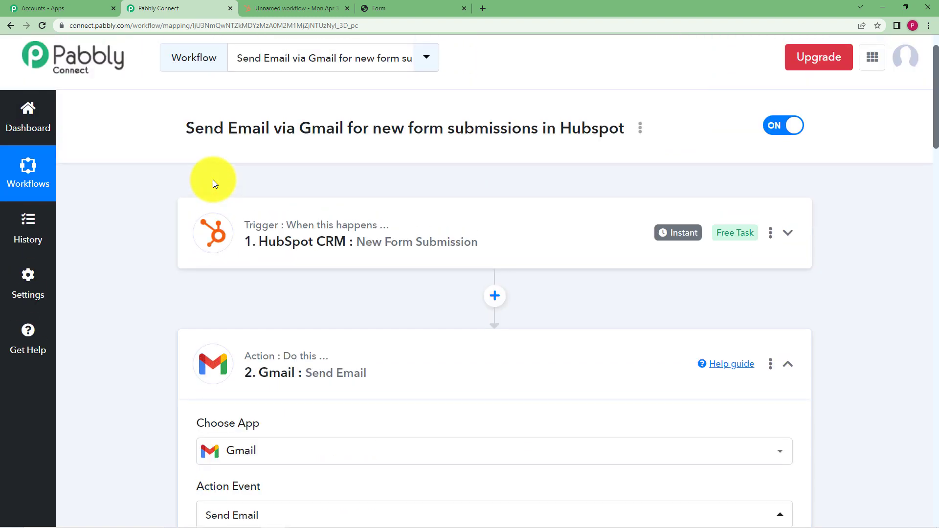
{"action": "left_click", "coordinate": [394, 357]}
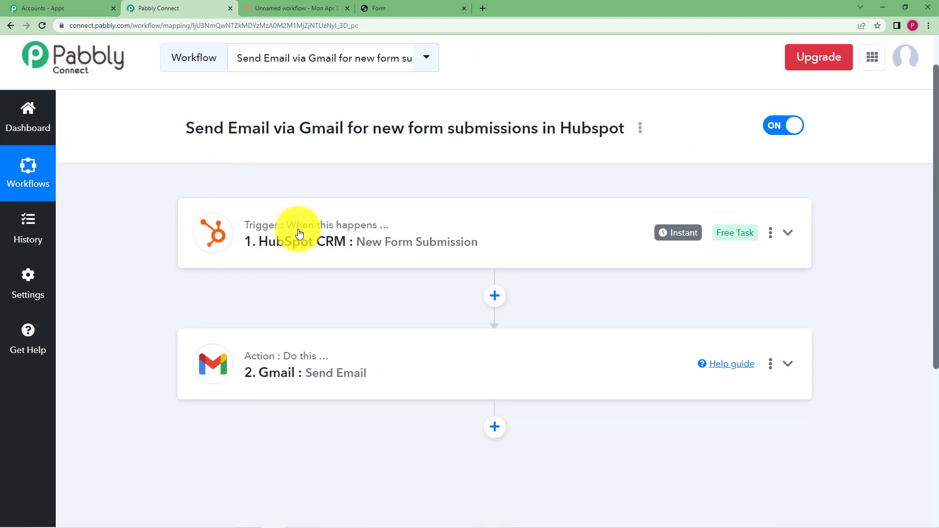
{"action": "left_click", "coordinate": [252, 234]}
{"action": "scroll", "coordinate": [264, 380], "scroll_direction": "down", "scroll_amount": 2}
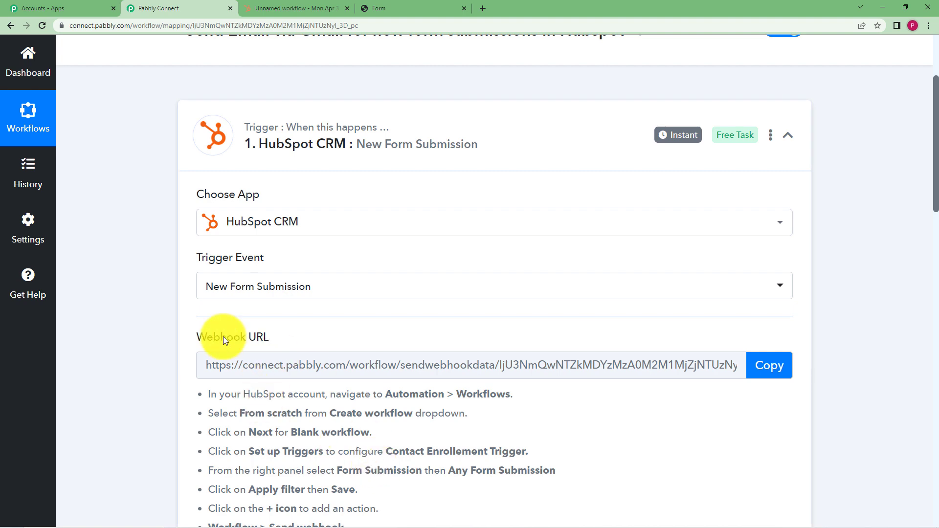
{"action": "mouse_move", "coordinate": [224, 338]}
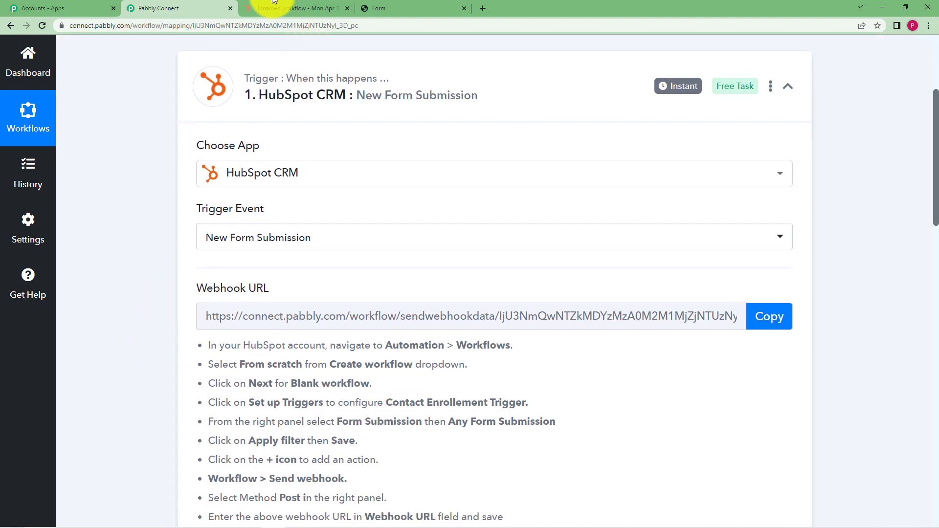
- Review the enrollment trigger and webhook action in the HubSpot workflow, and the response received in Pabbly Connect's HubSpot CRM trigger
{"action": "left_click", "coordinate": [279, 9]}
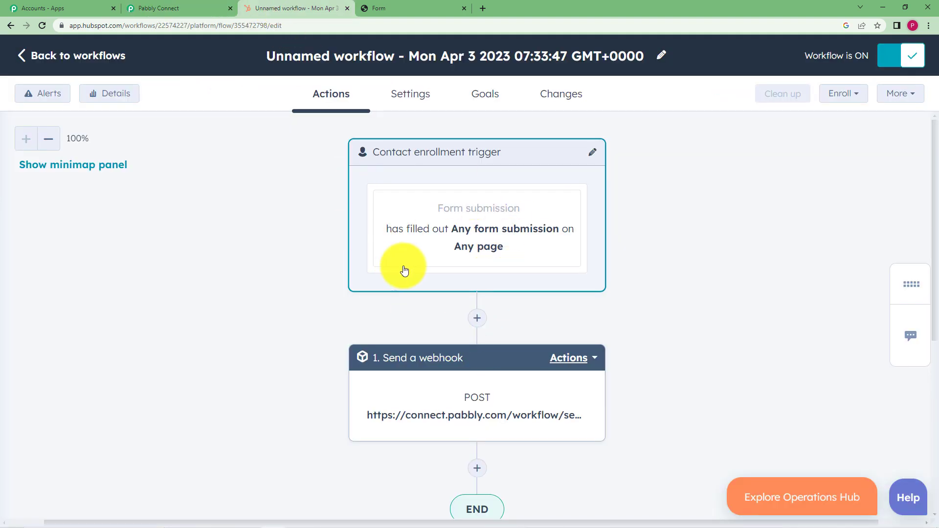
{"action": "left_click", "coordinate": [173, 8]}
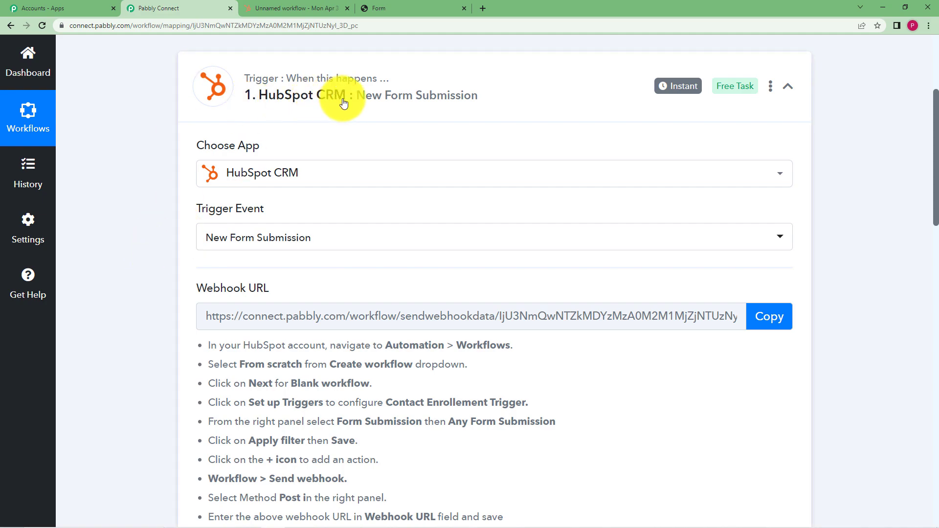
{"action": "scroll", "coordinate": [134, 334], "scroll_direction": "down", "scroll_amount": 8}
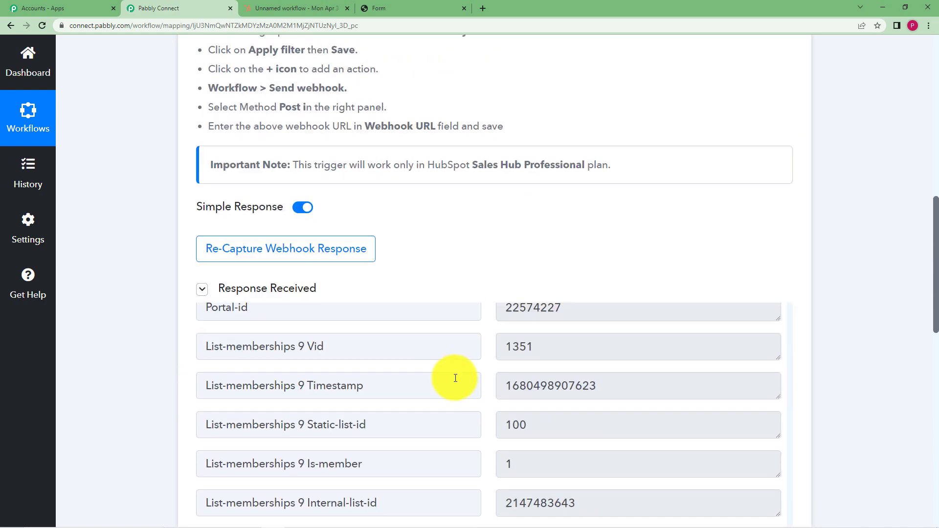
{"action": "scroll", "coordinate": [122, 315], "scroll_direction": "up", "scroll_amount": 8}
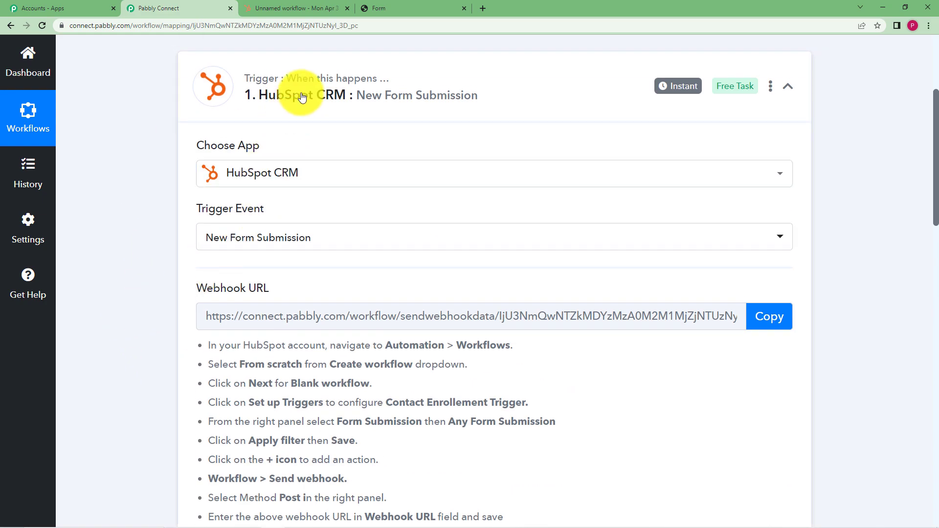
- Collapse the HubSpot CRM trigger, review the Gmail action's event and mapped recipient address, and collapse that action as well
{"action": "left_click", "coordinate": [306, 87]}
{"action": "left_click", "coordinate": [298, 122]}
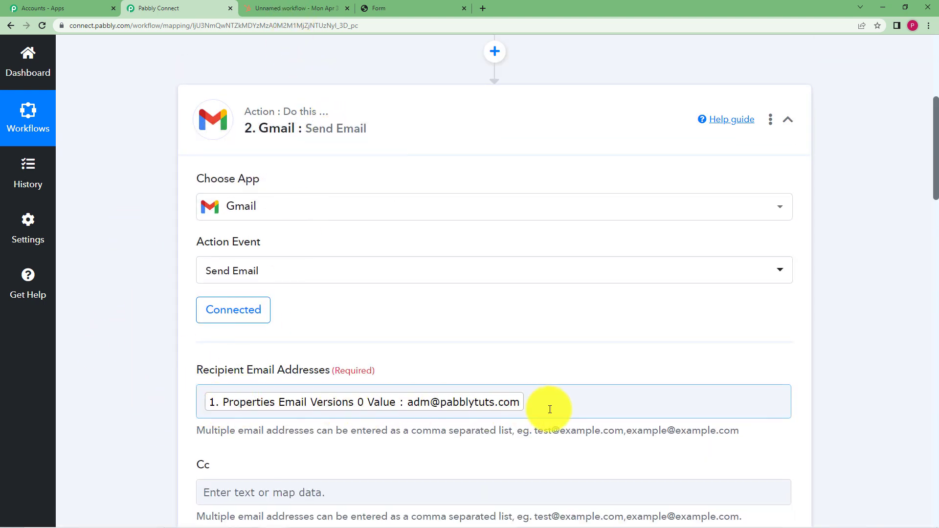
{"action": "left_click", "coordinate": [297, 397]}
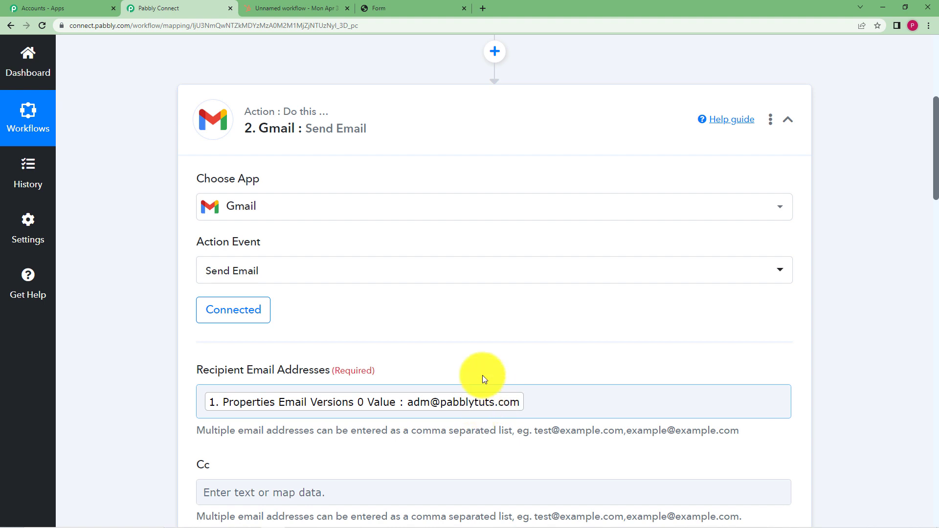
{"action": "left_click", "coordinate": [379, 126]}
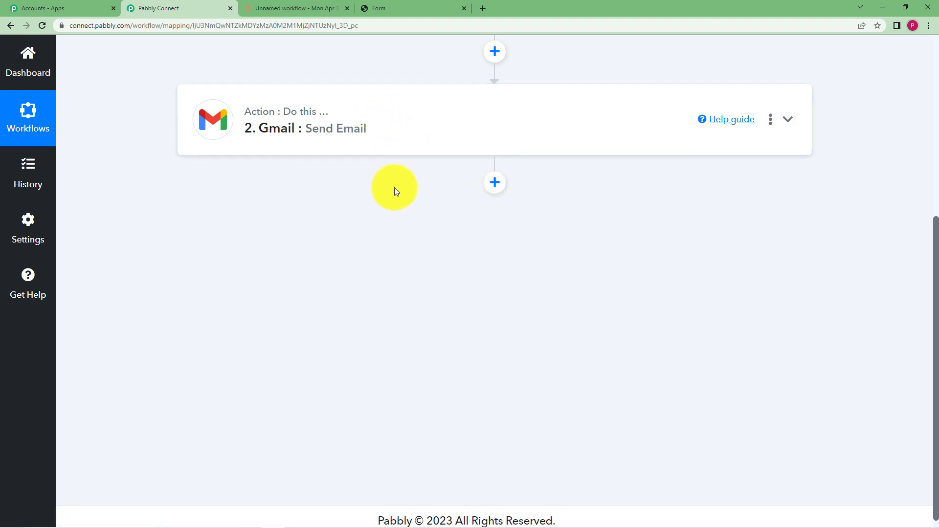